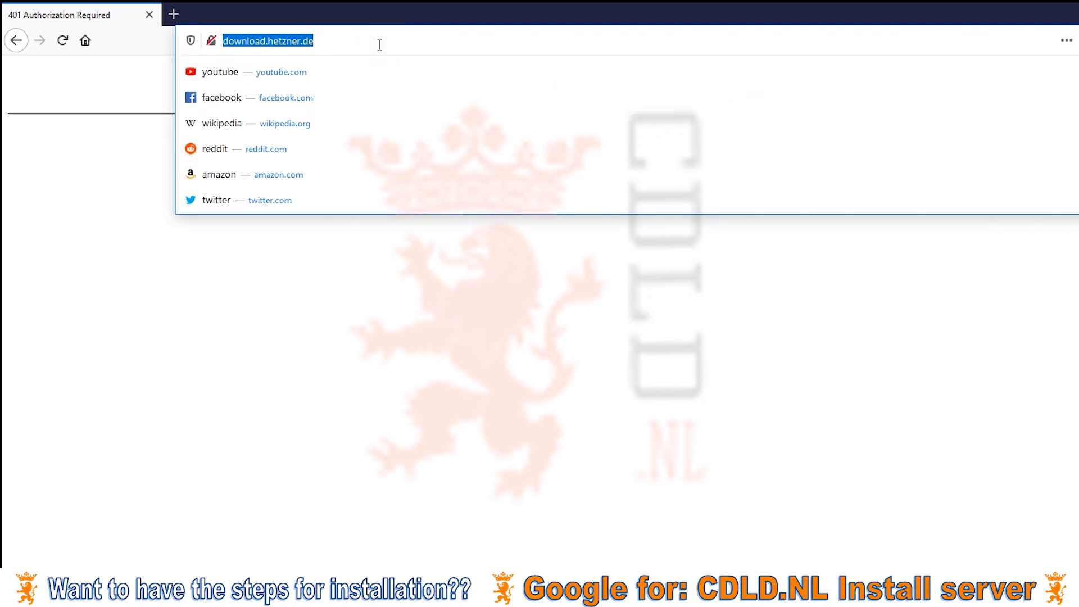
Log in to download.hetzner.de with the download server's username and password, without saving the login.
key(Return)
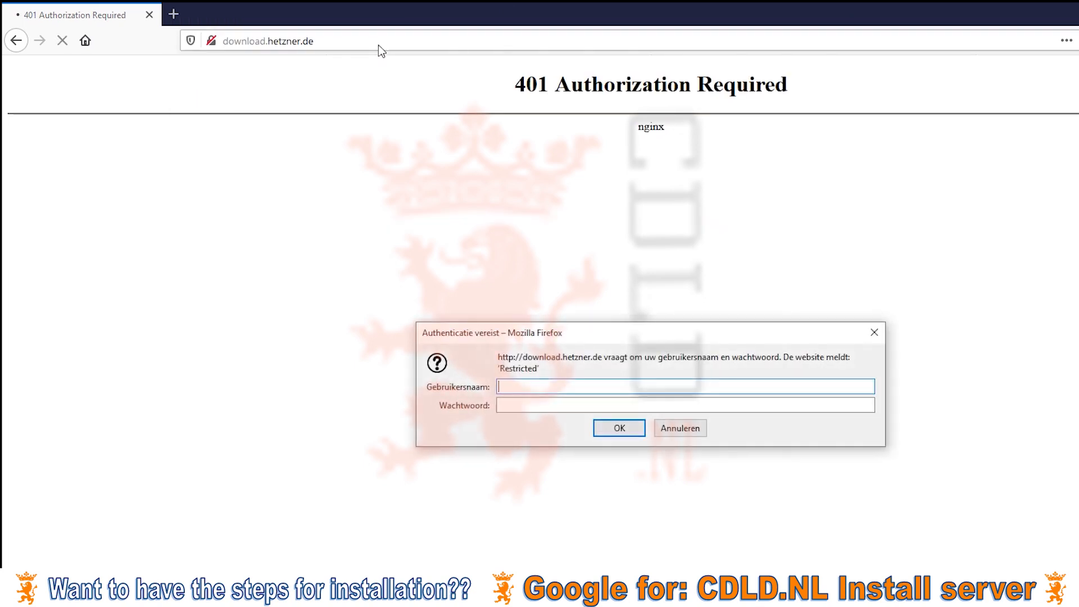
click(582, 386)
key(Tab)
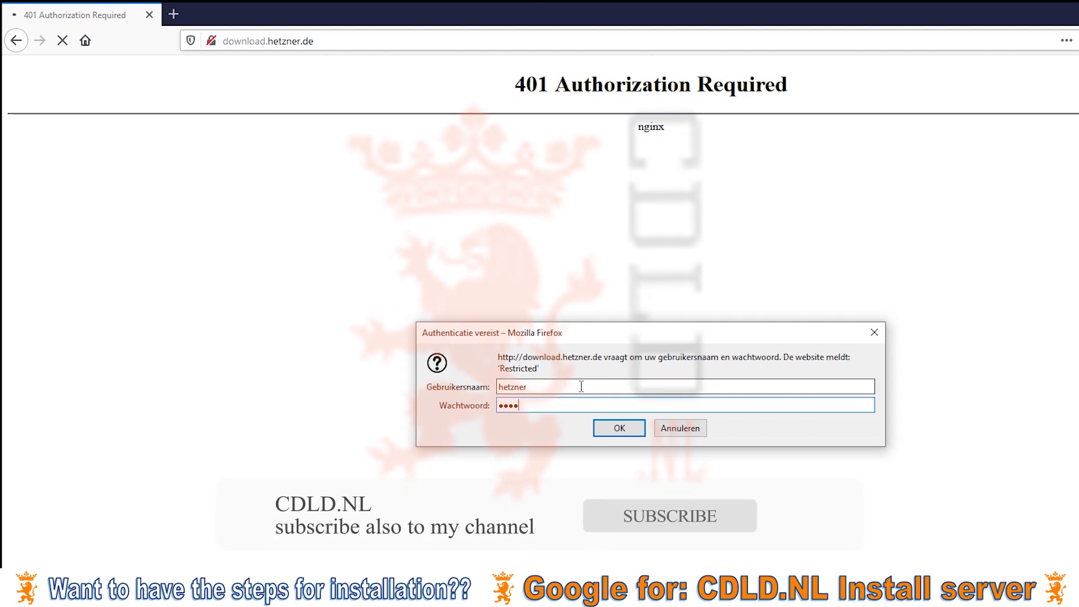
key(Return)
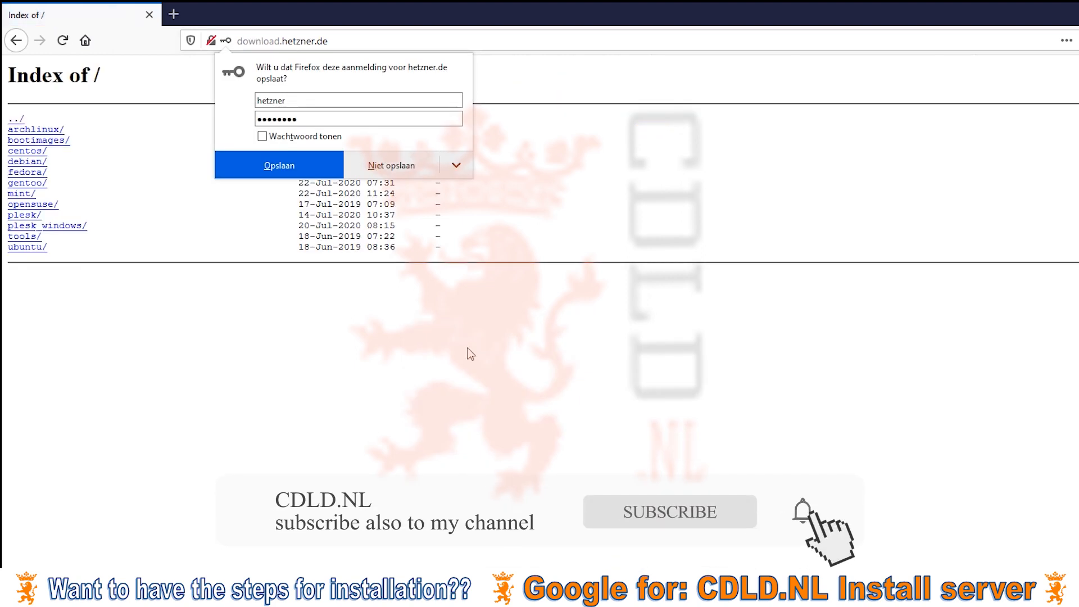
click(392, 166)
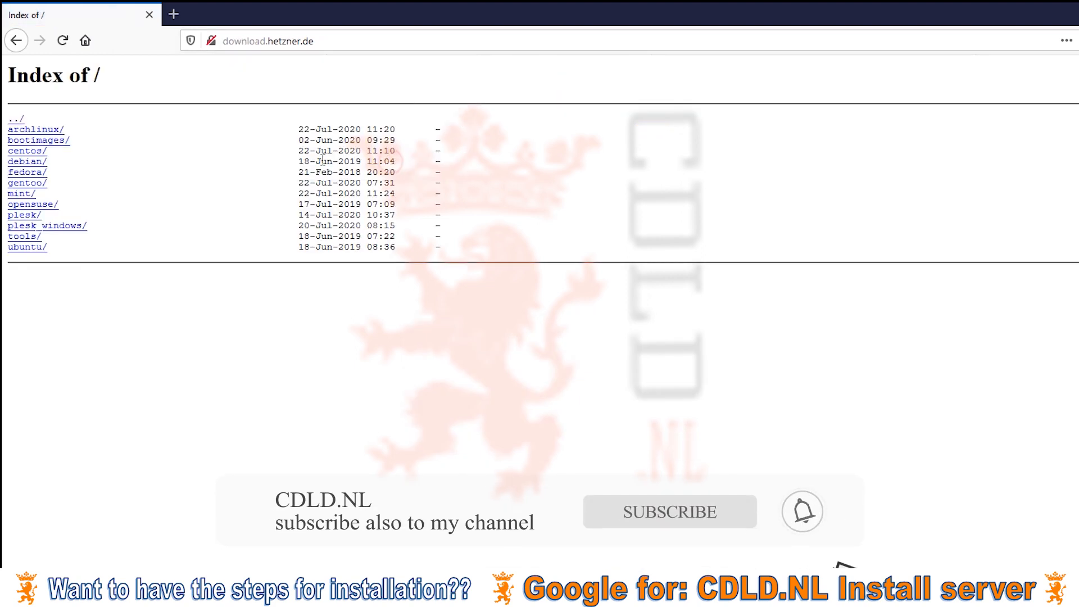
Find the Windows Server 2019 English ISO under bootimages/windows, then cancel its download.
click(41, 141)
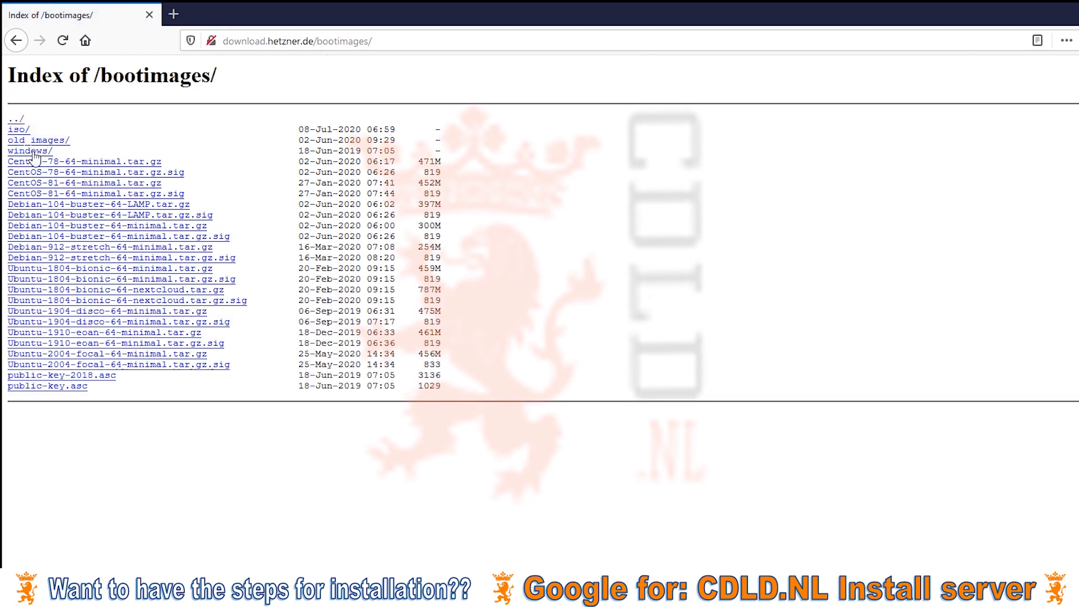
click(32, 151)
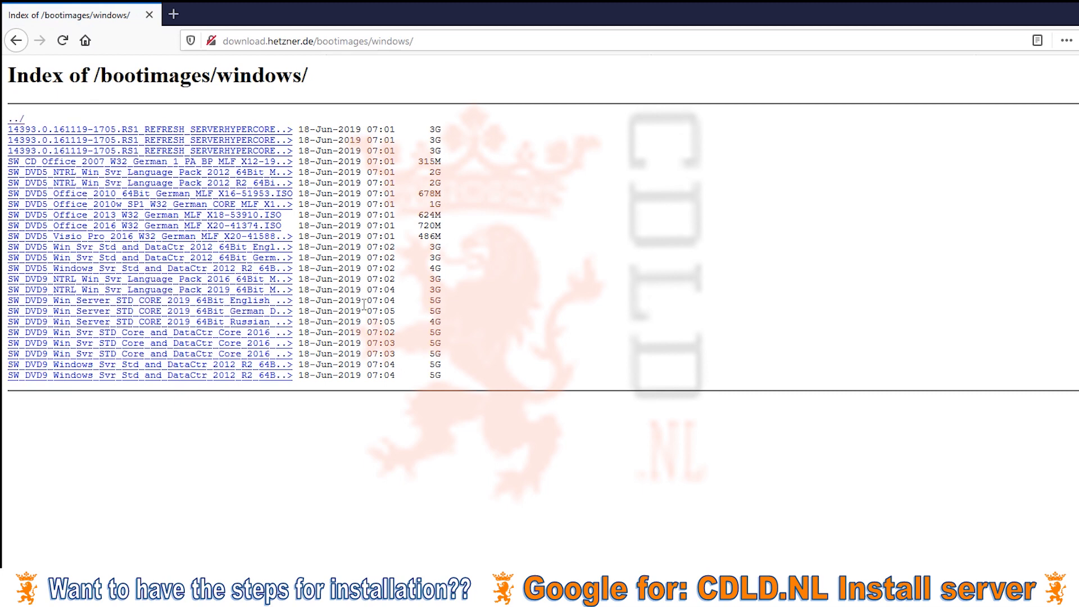
click(216, 302)
click(555, 412)
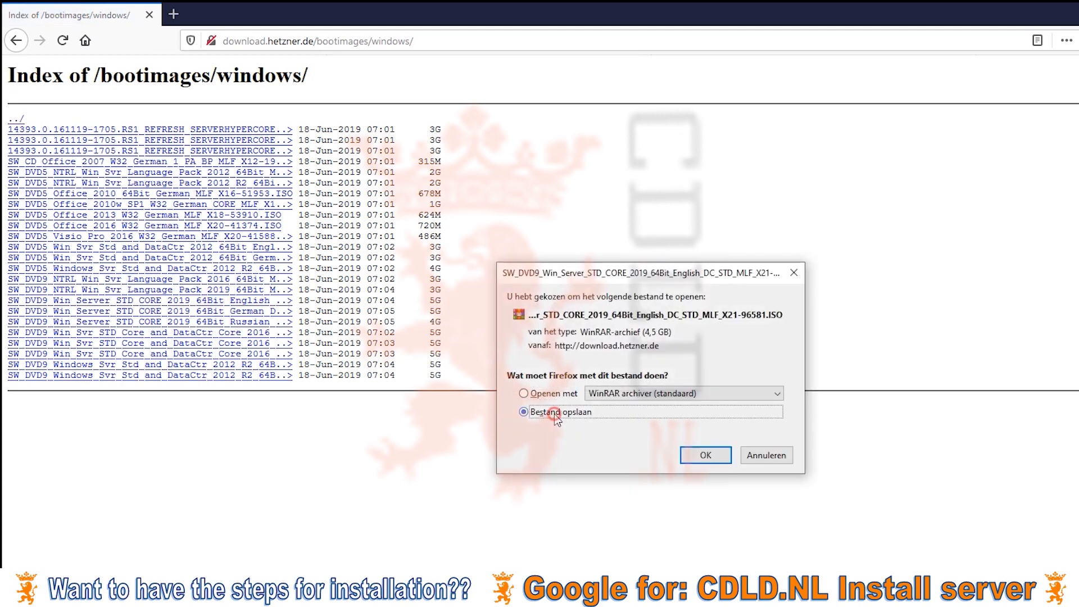
click(751, 456)
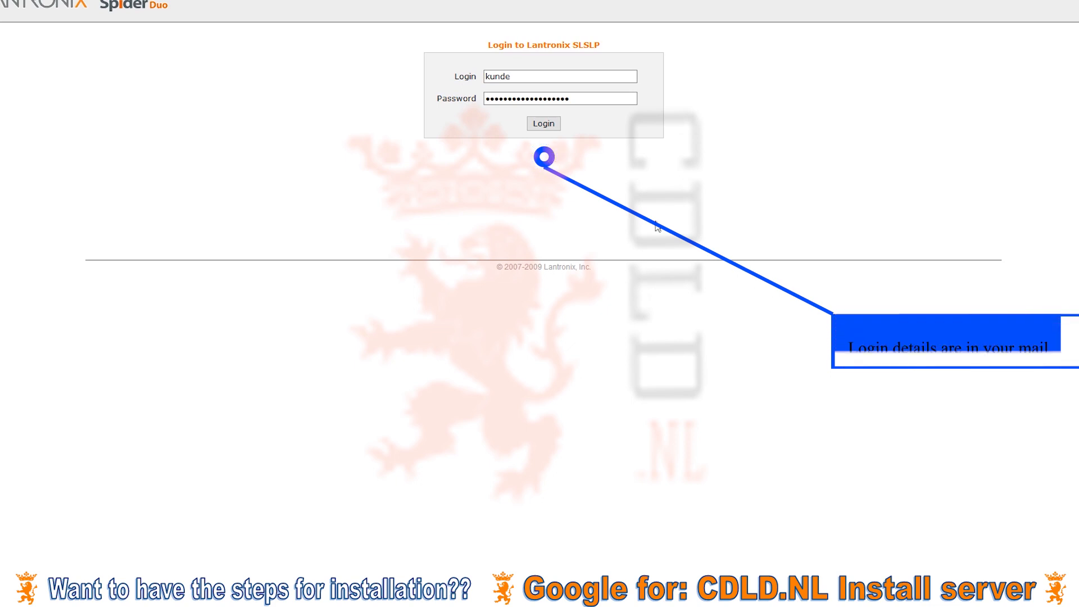
Log in to Spider Duo, then save and run the spider.jnlp KVM Console launcher in Java.
click(544, 125)
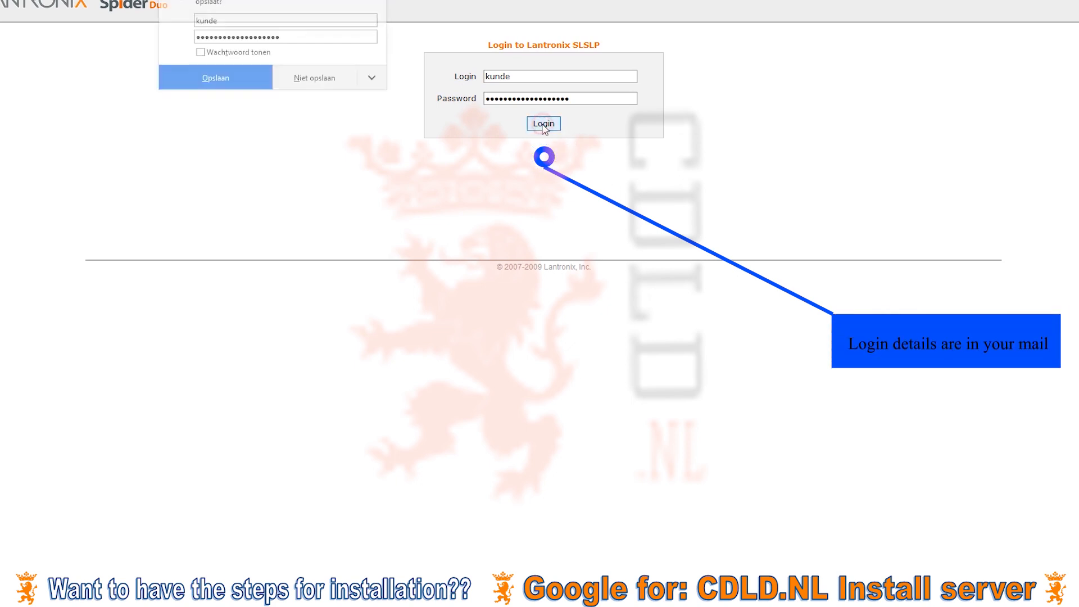
click(299, 78)
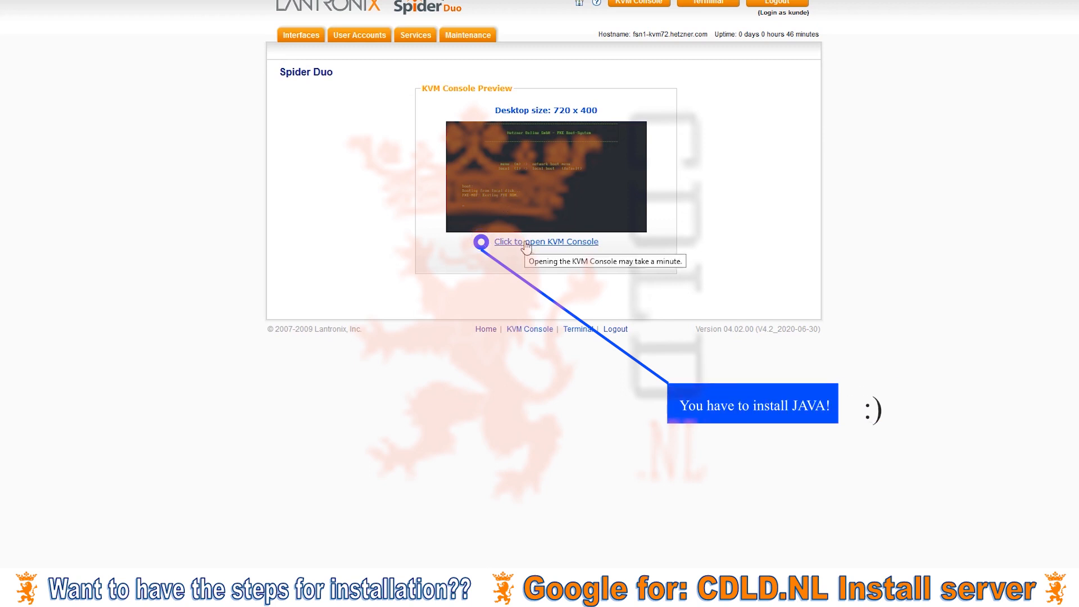
click(525, 244)
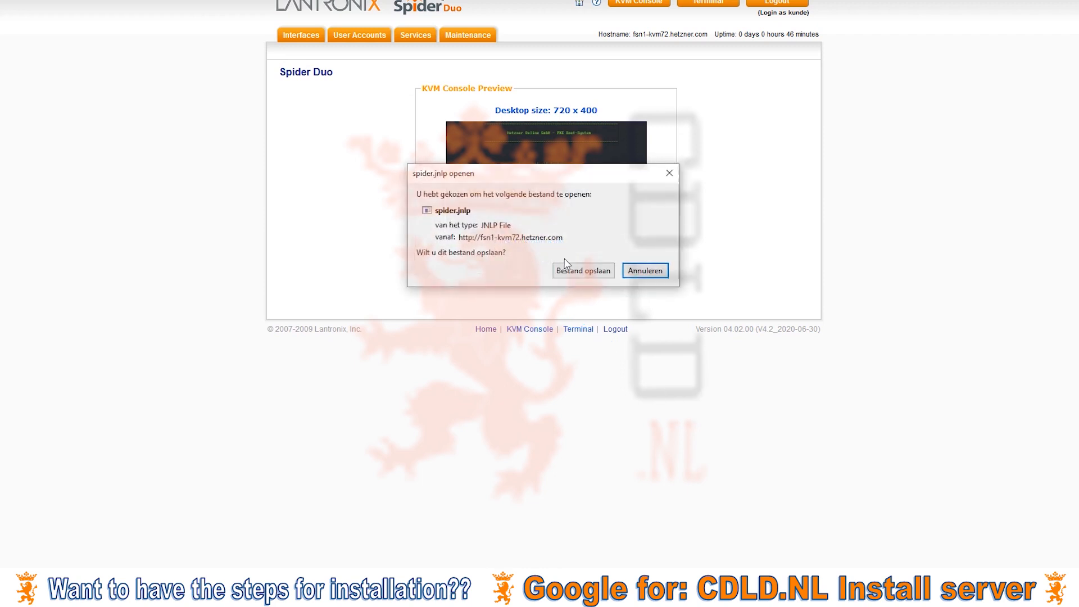
click(609, 270)
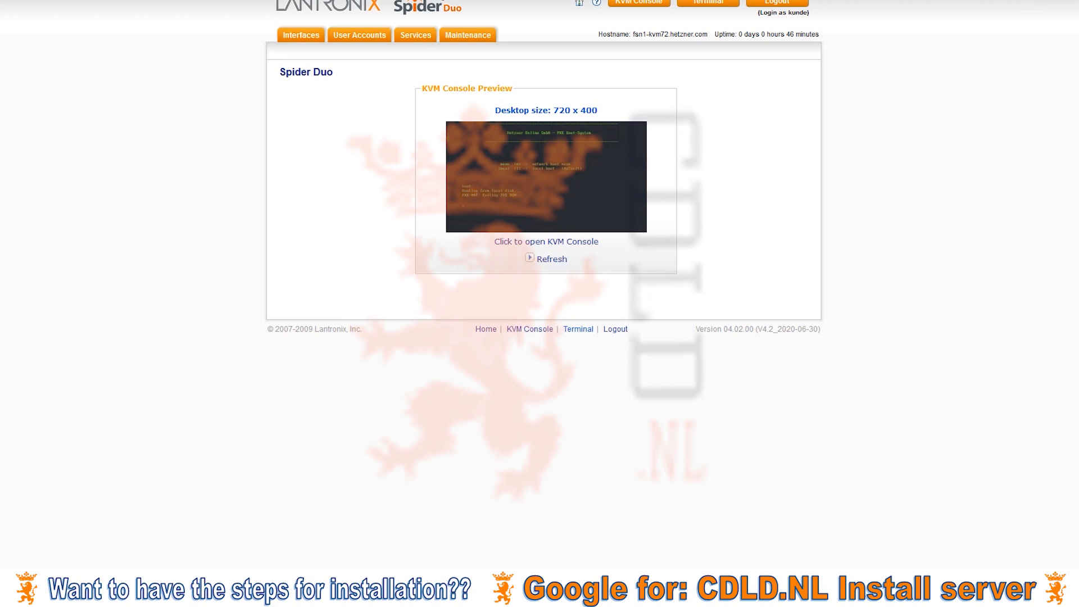
click(899, 10)
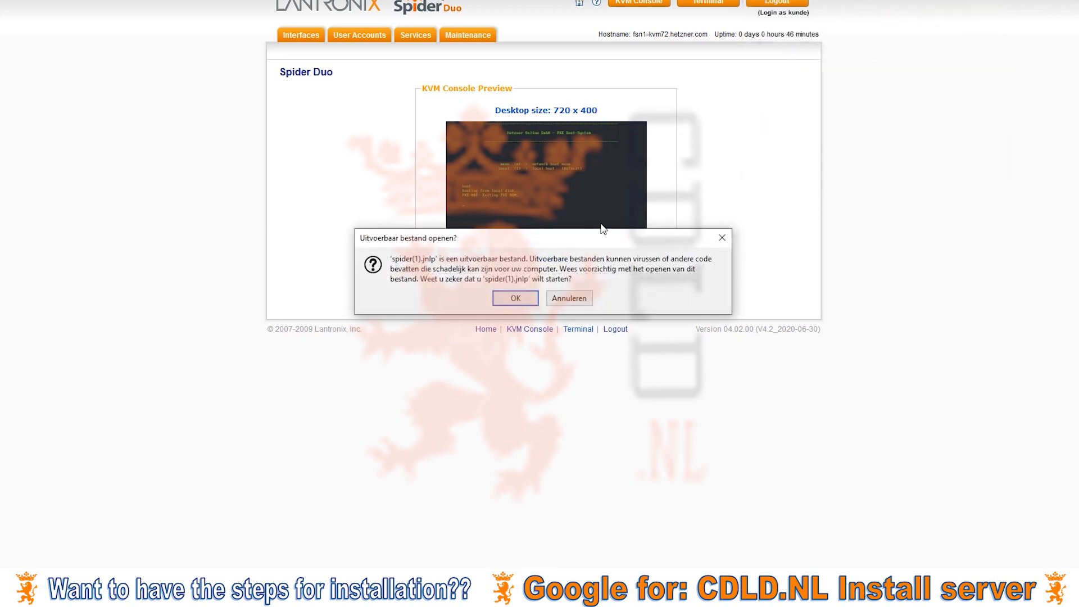
click(522, 301)
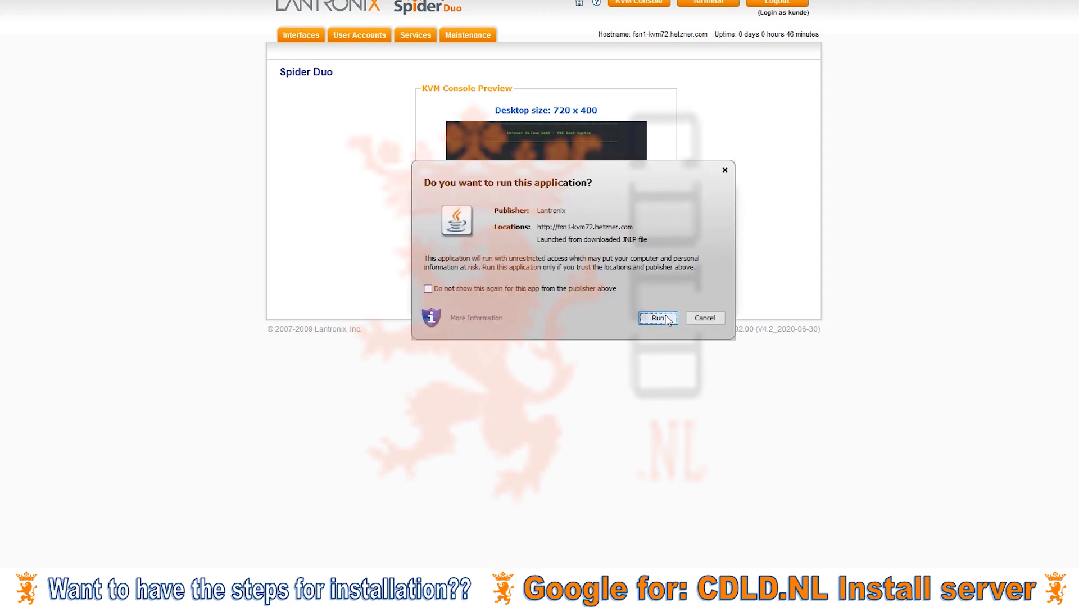
click(658, 318)
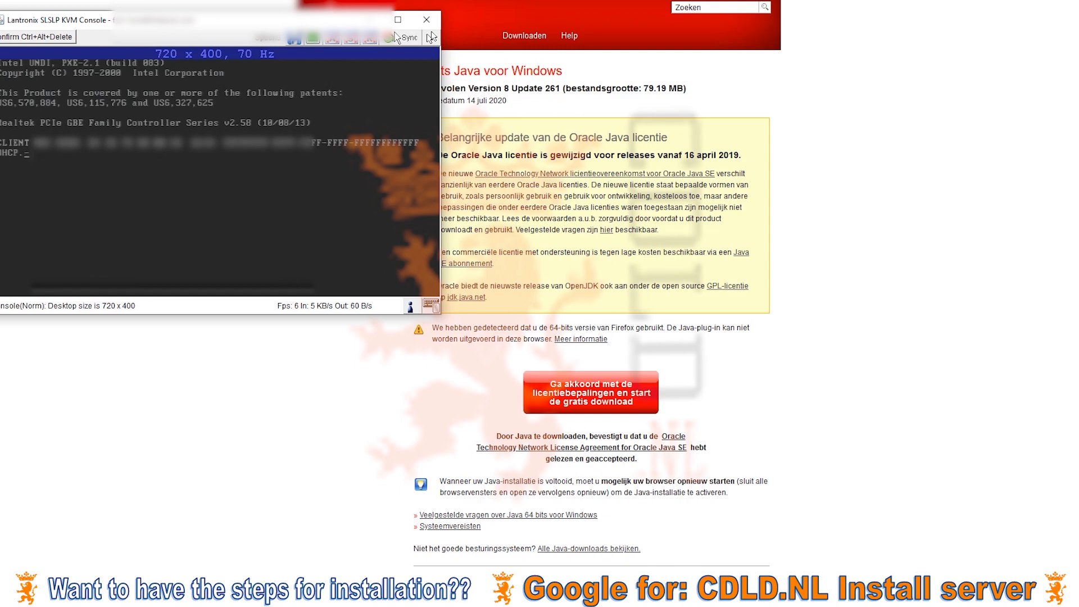
Connect the SW_DVD9_Win_Server_STD_CORE_2019_64Bit_English ISO through the KVM drive redirection options.
click(295, 39)
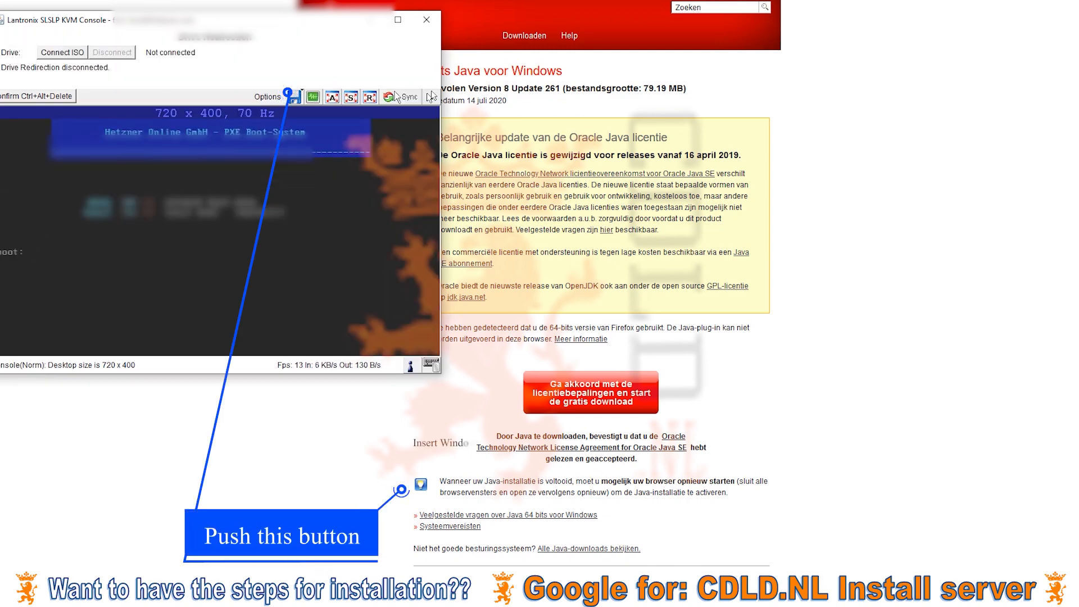
click(63, 53)
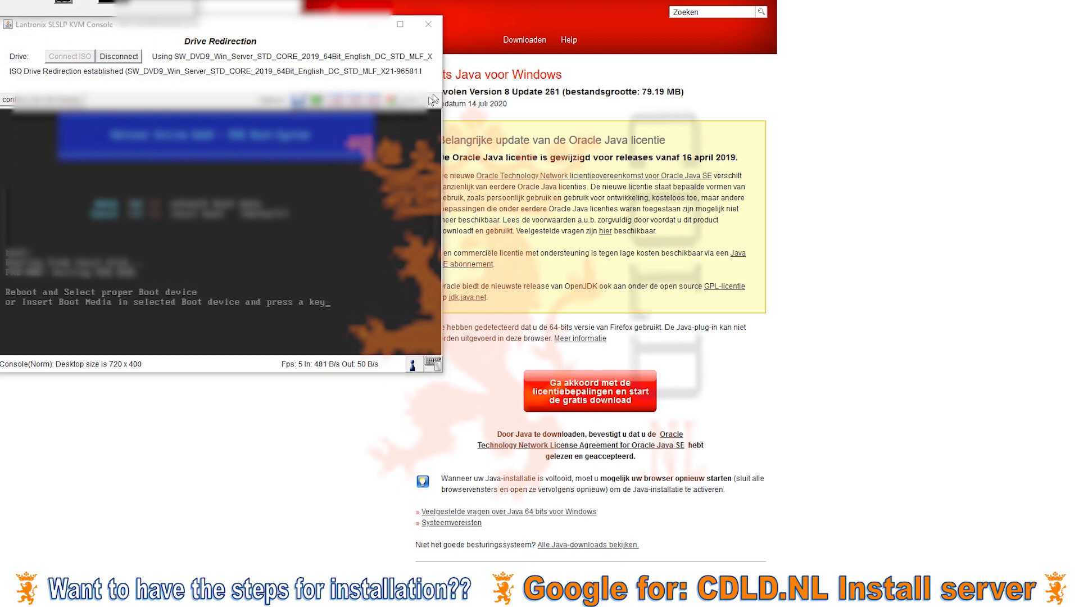
Answer the 'Reboot and Select proper Boot device' prompt with Enter to restart the server.
key(Return)
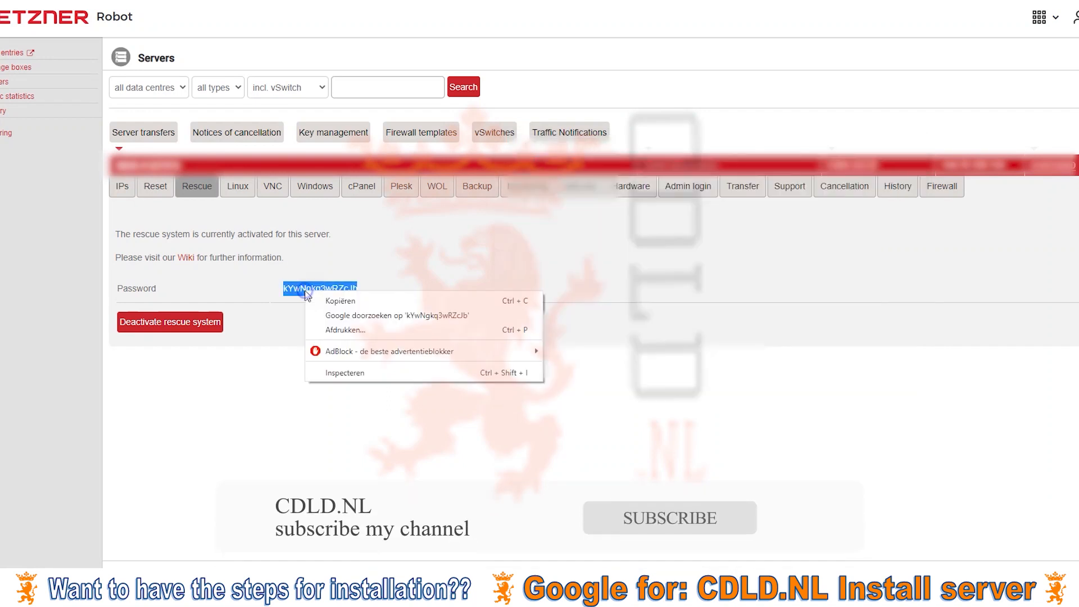
Copy the Robot rescue password and paste it at the terminal's password prompt to log in.
click(322, 302)
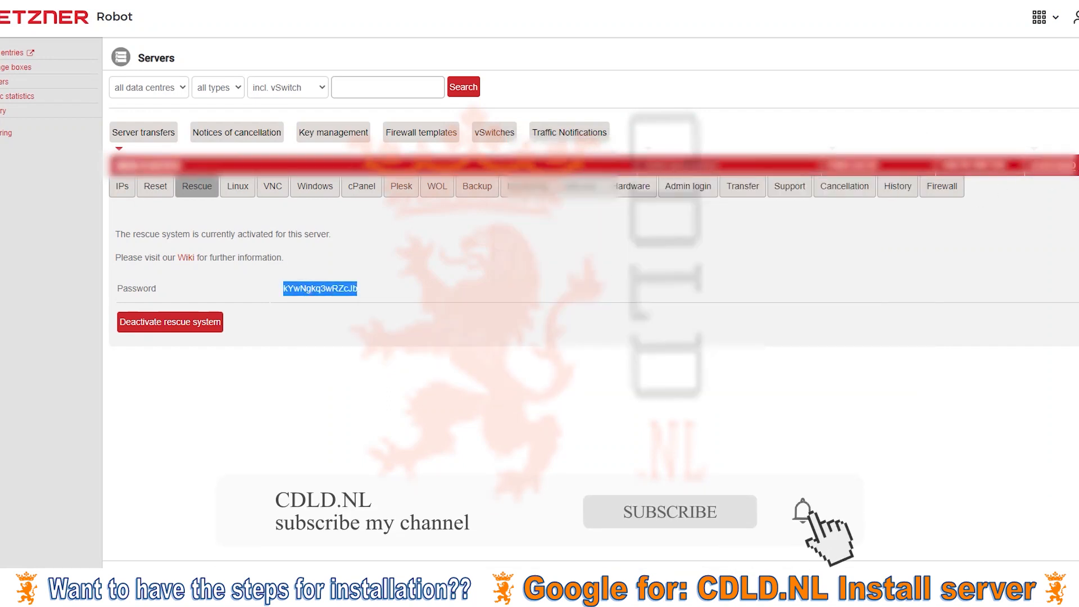
key(alt+Tab)
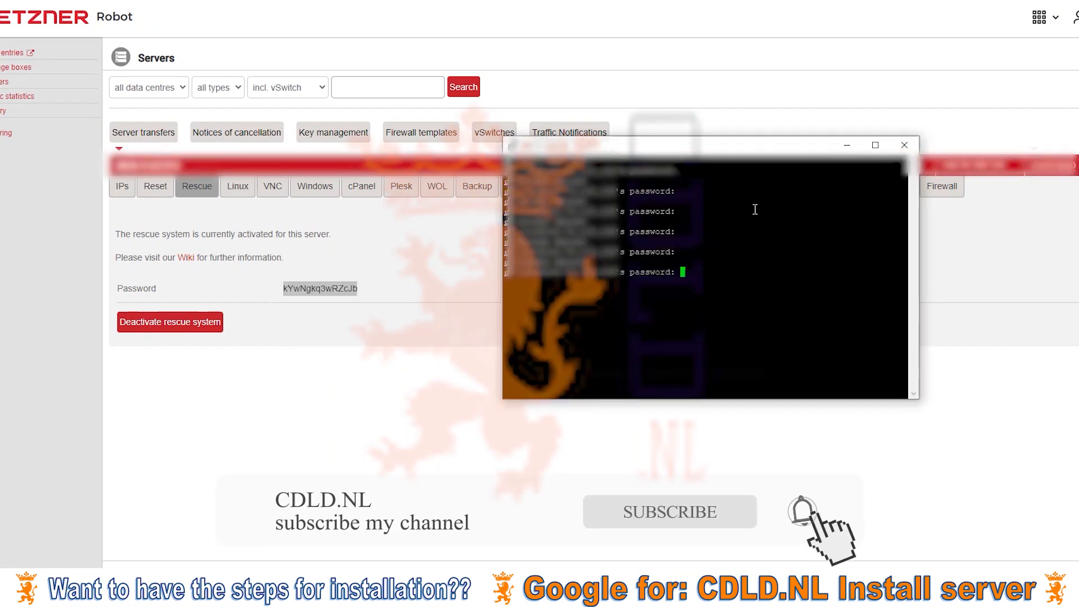
right_click(683, 273)
key(Return)
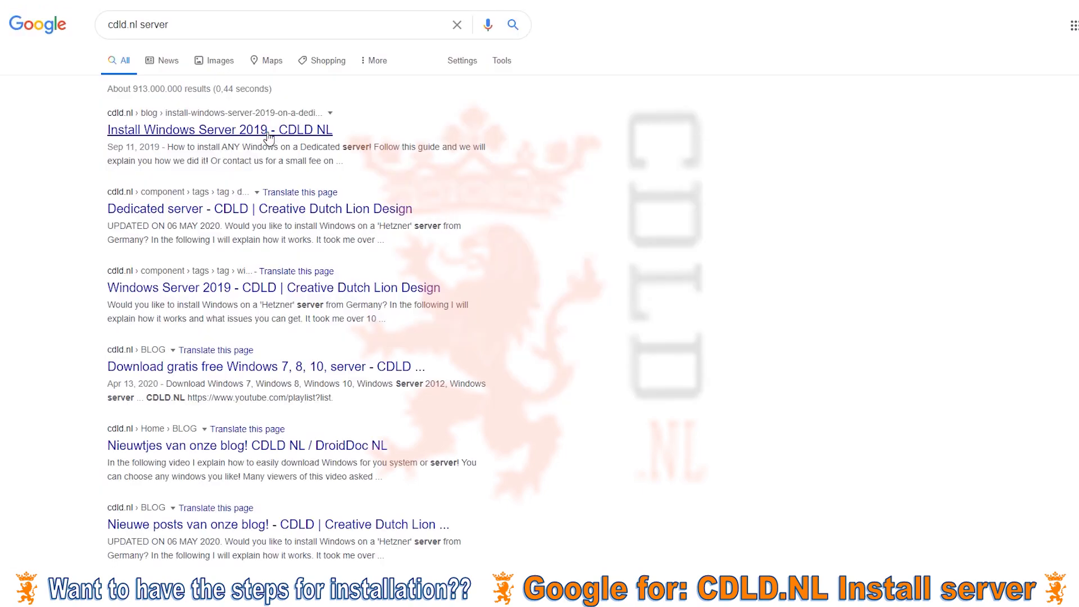
Open the CDLD.NL Install Windows Server 2019 guide and scroll to its PuTTY commands.
click(269, 132)
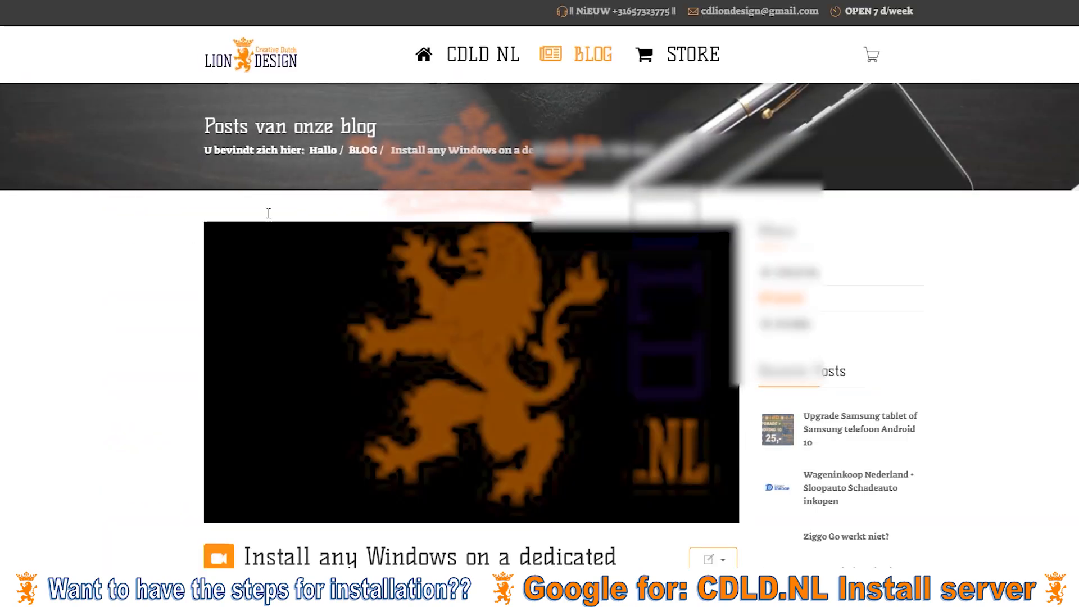
scroll(243, 287, down, 10)
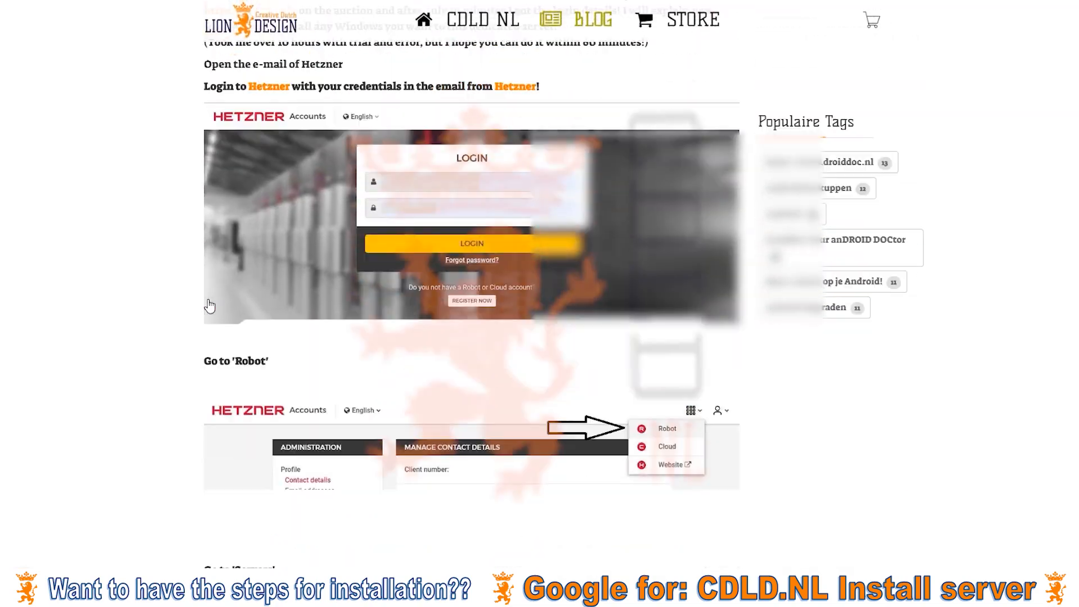
scroll(209, 305, down, 20)
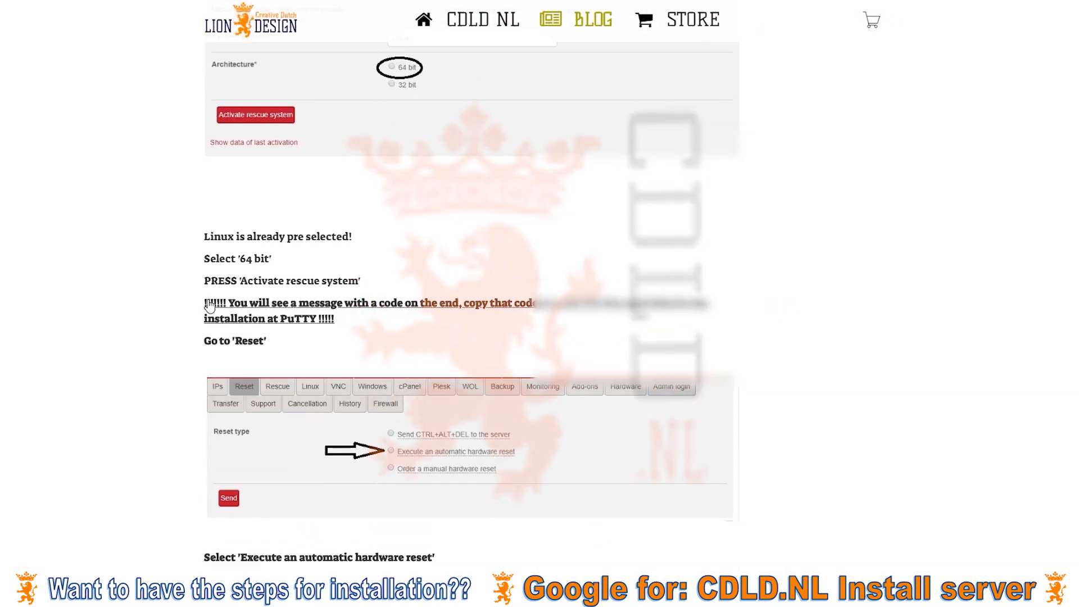
scroll(216, 298, down, 8)
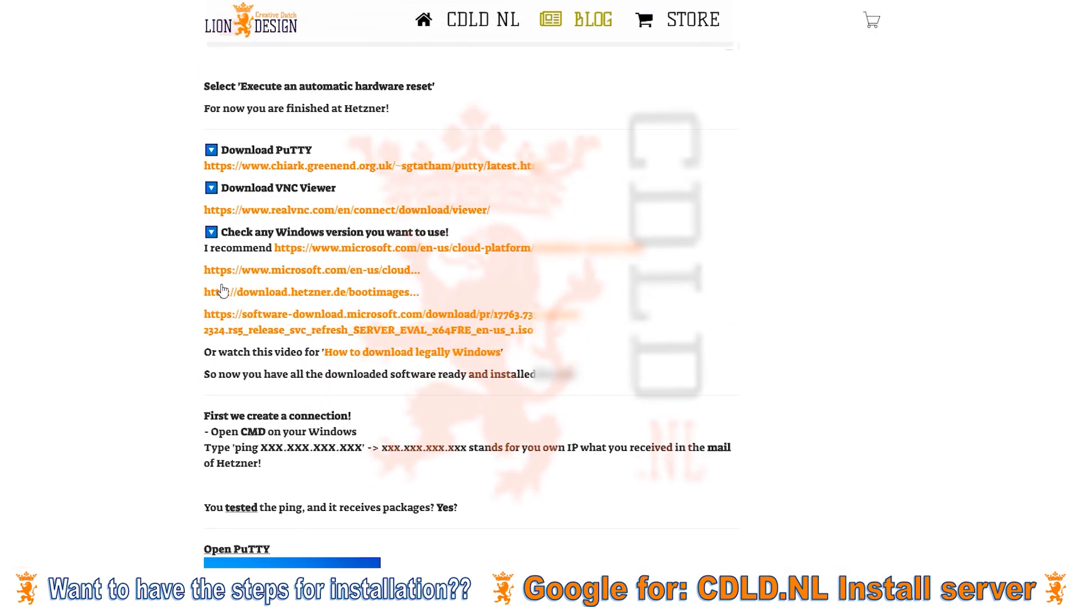
scroll(223, 290, down, 10)
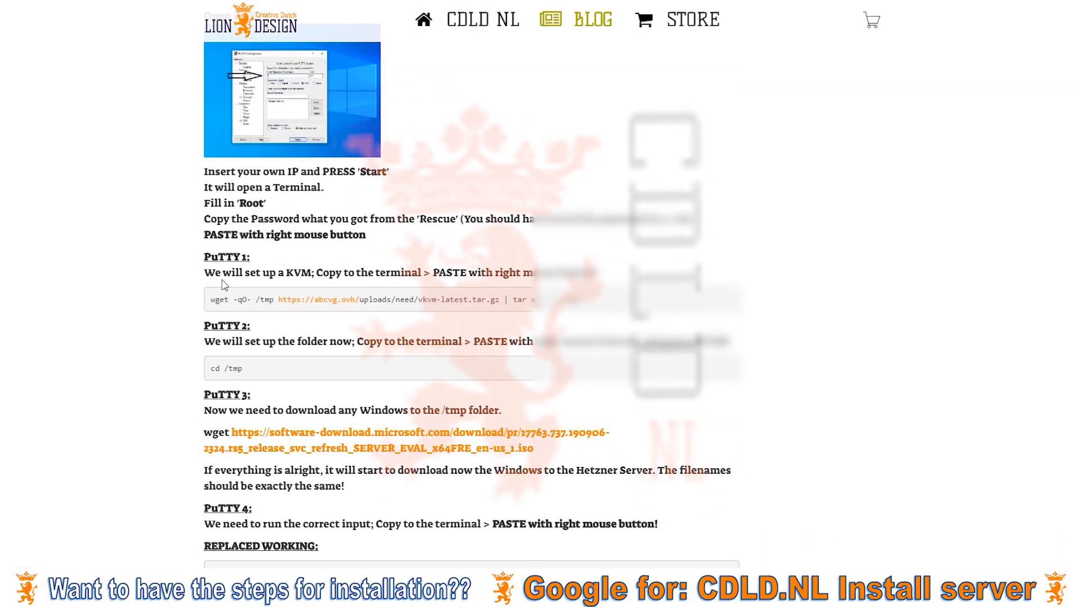
Paste the guide's first wget command into the rescue terminal and run it.
drag(211, 300, 581, 300)
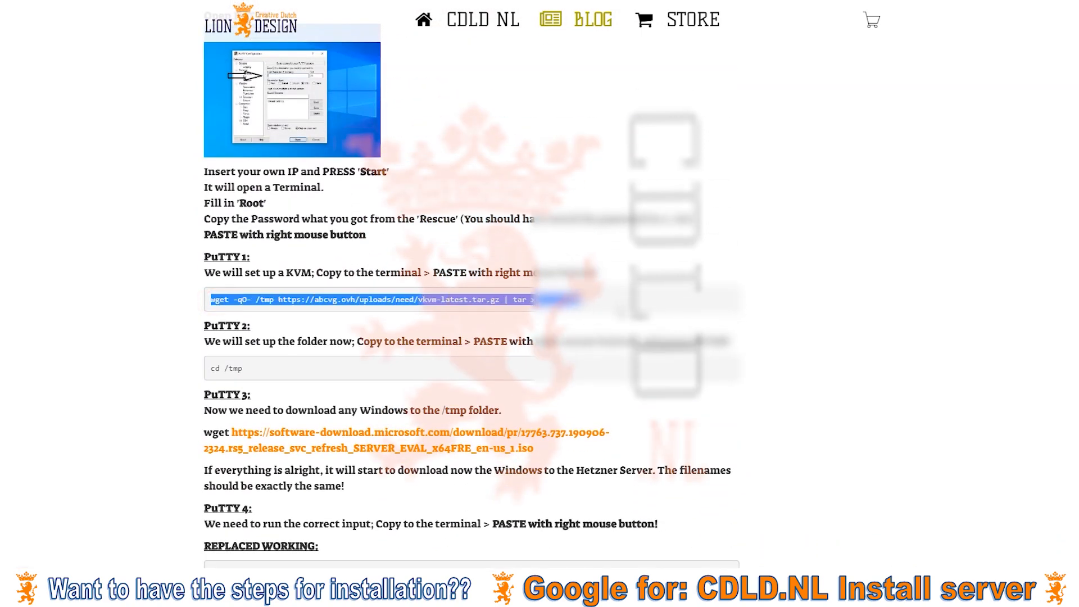
click(1020, 178)
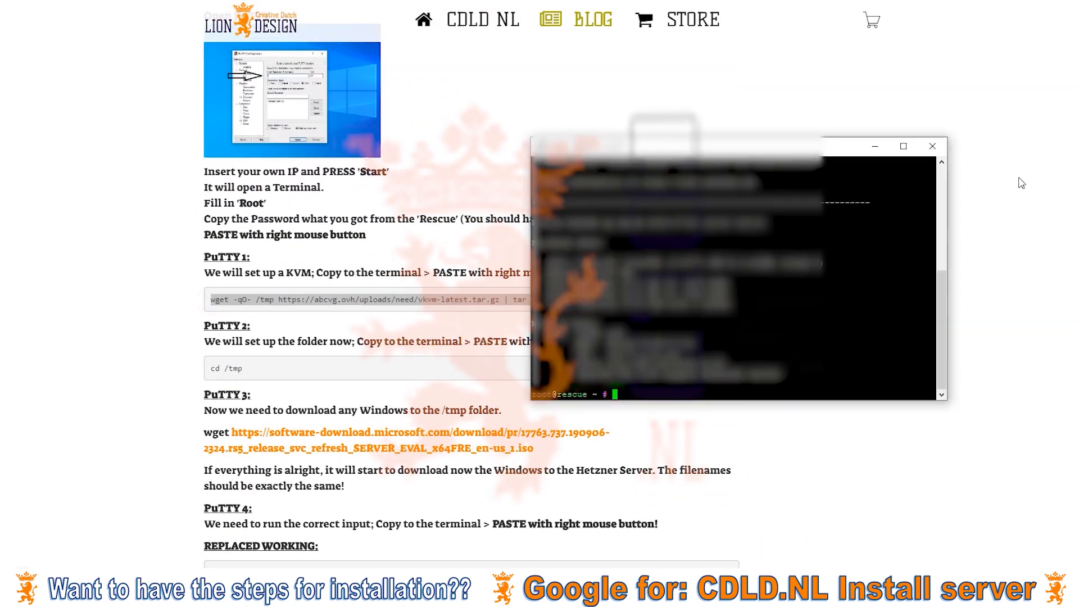
right_click(618, 394)
key(Return)
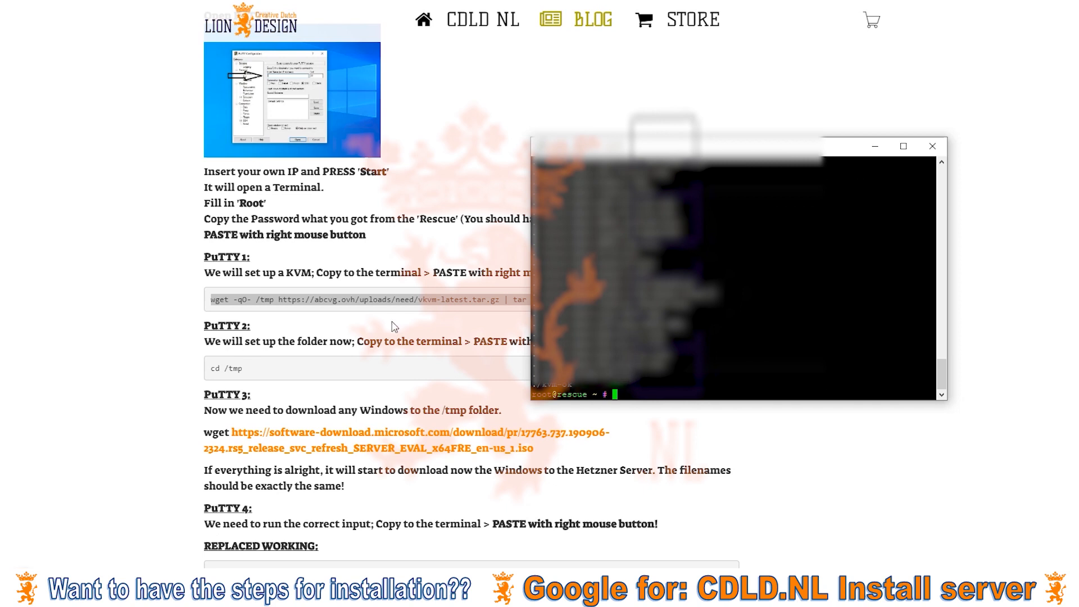
Copy the guide's cd /tmp command and run it in the rescue terminal.
drag(245, 373, 213, 375)
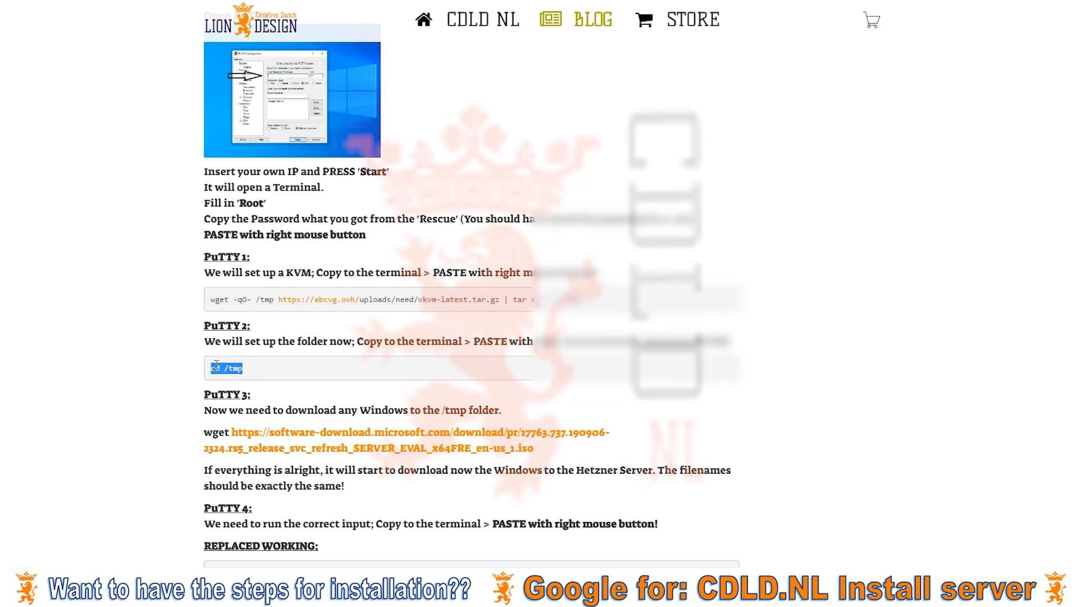
right_click(216, 365)
click(230, 374)
click(1042, 161)
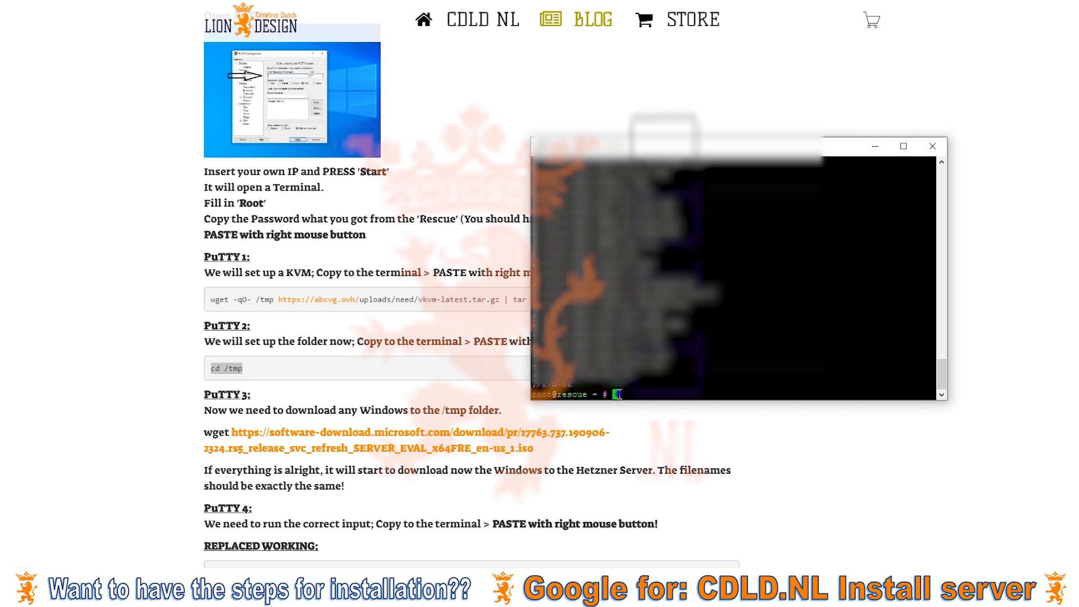
right_click(618, 394)
key(Return)
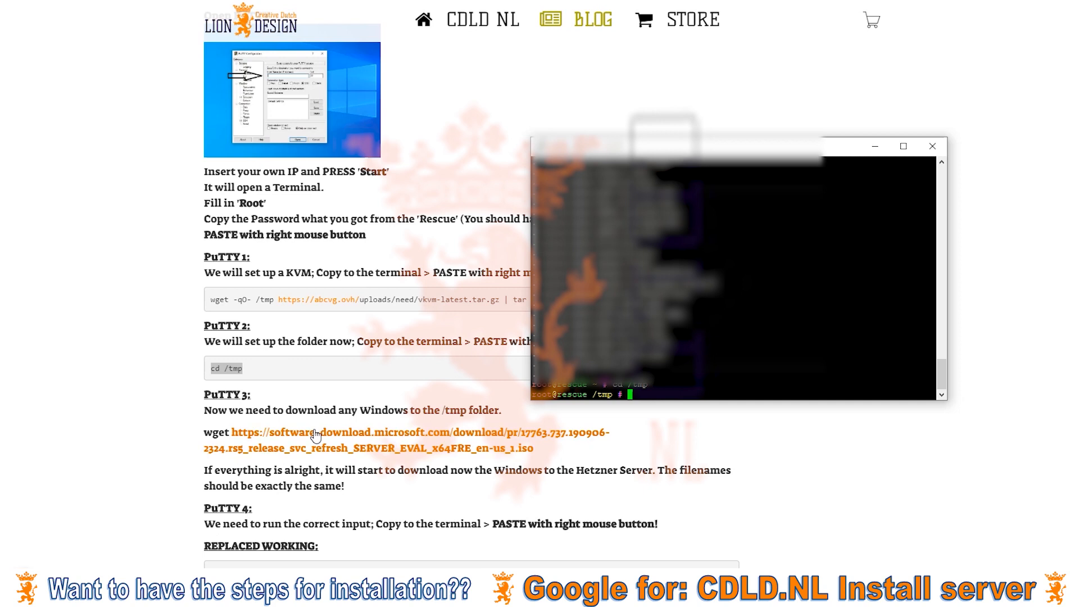
key(alt+Tab)
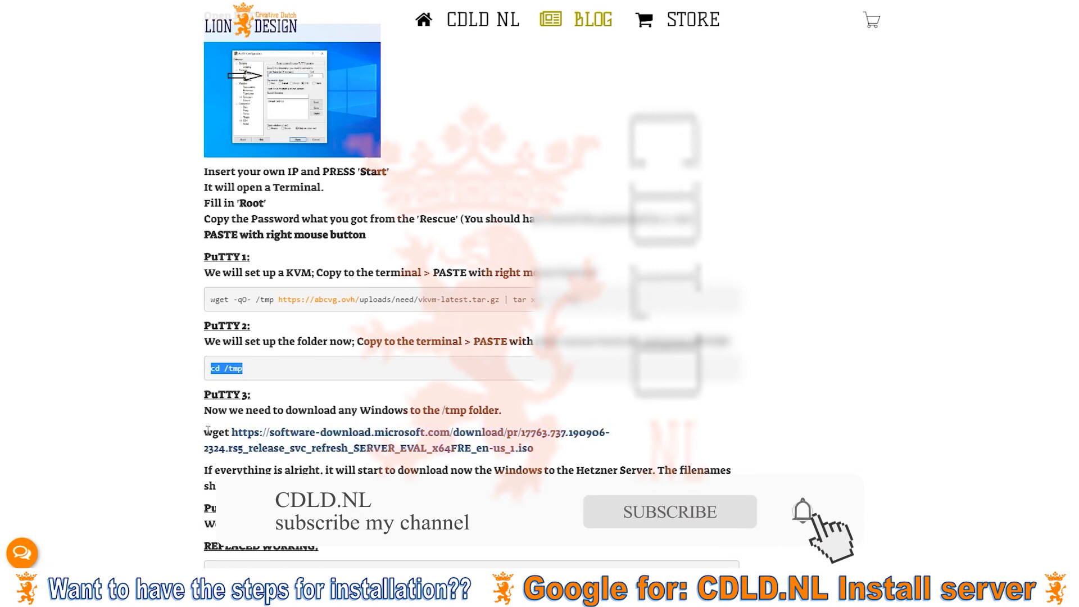
Copy the guide's wget command for 17763.737 SERVER_EVAL_x64FRE_en-us_1.iso and run it in PuTTY.
drag(204, 433, 532, 448)
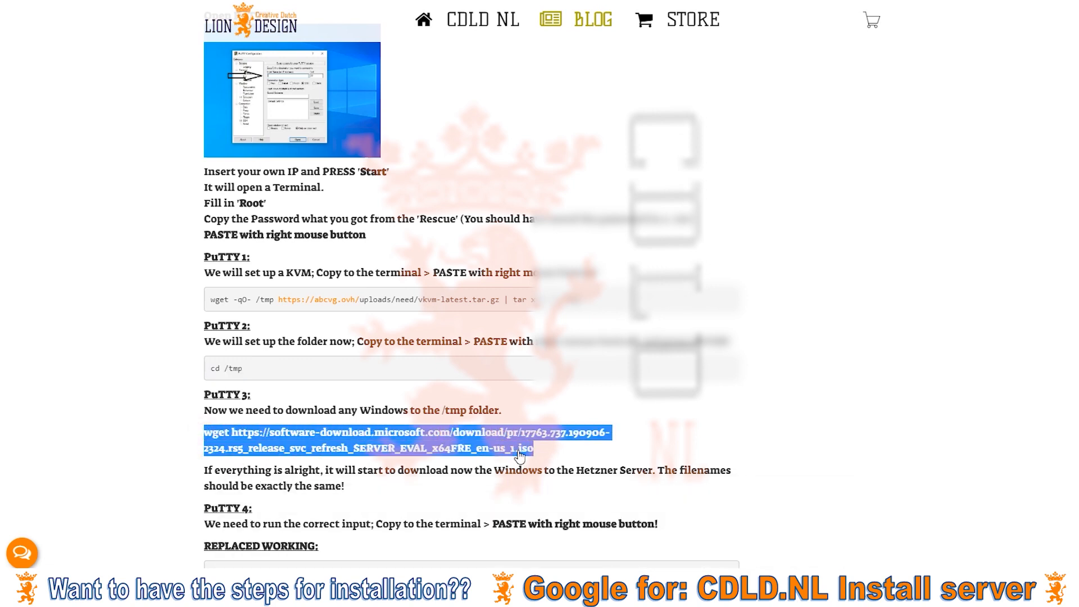
right_click(479, 448)
click(512, 366)
key(alt+Tab)
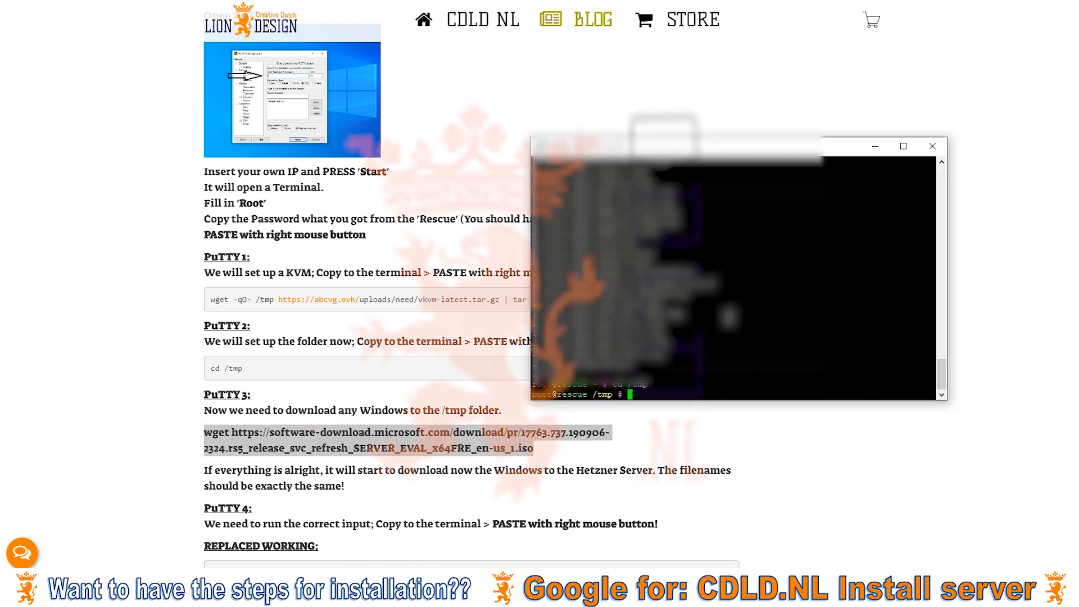
right_click(640, 394)
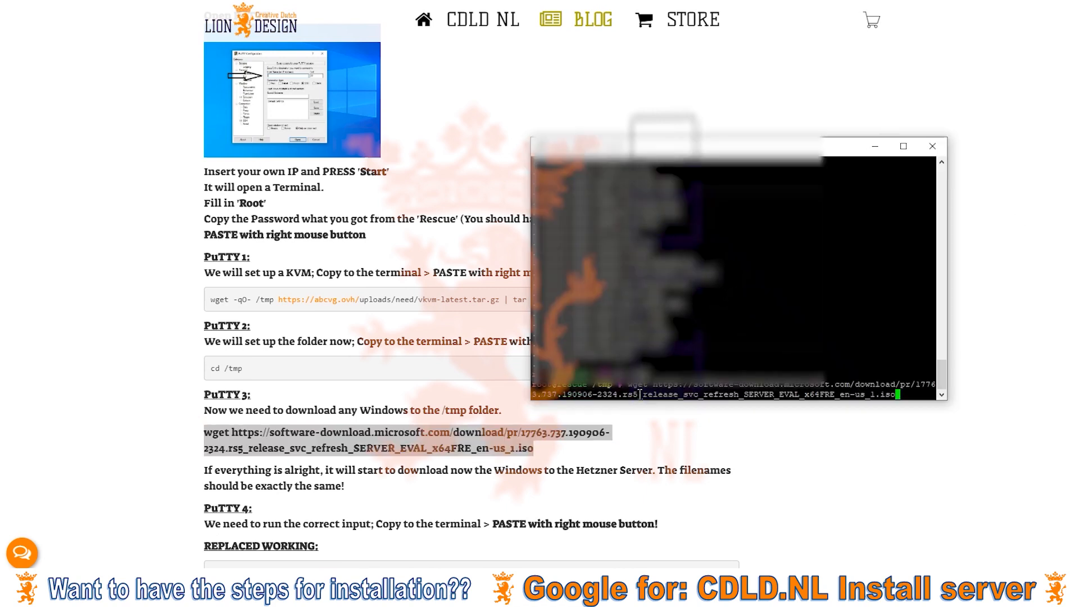
key(Return)
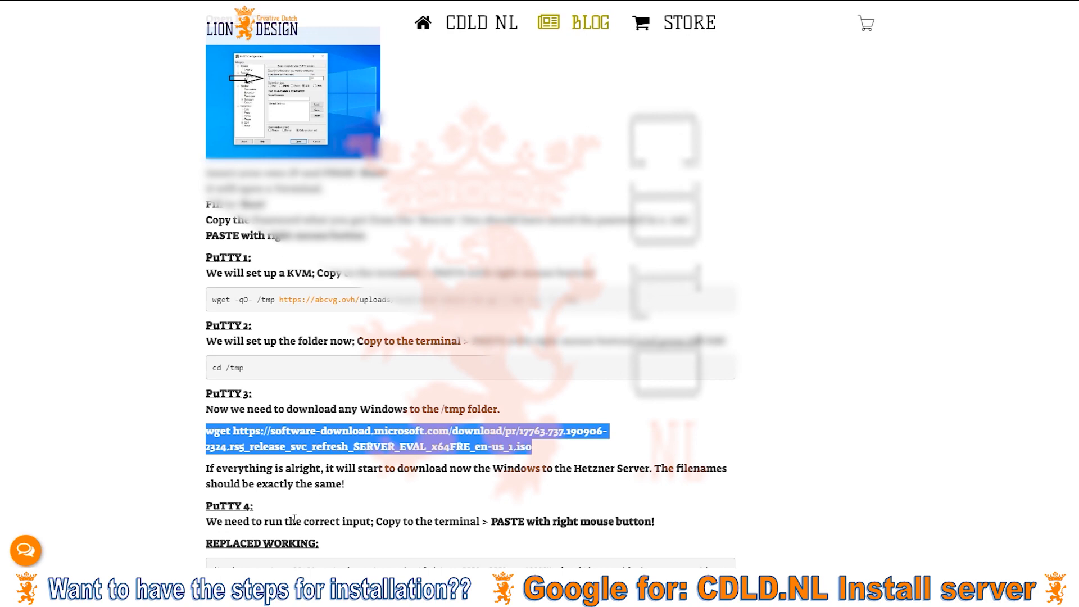
Paste the guide's ORIGINAL qemu-system-x86_64 command (-vnc :1, -boot d) into the rescue terminal.
click(294, 518)
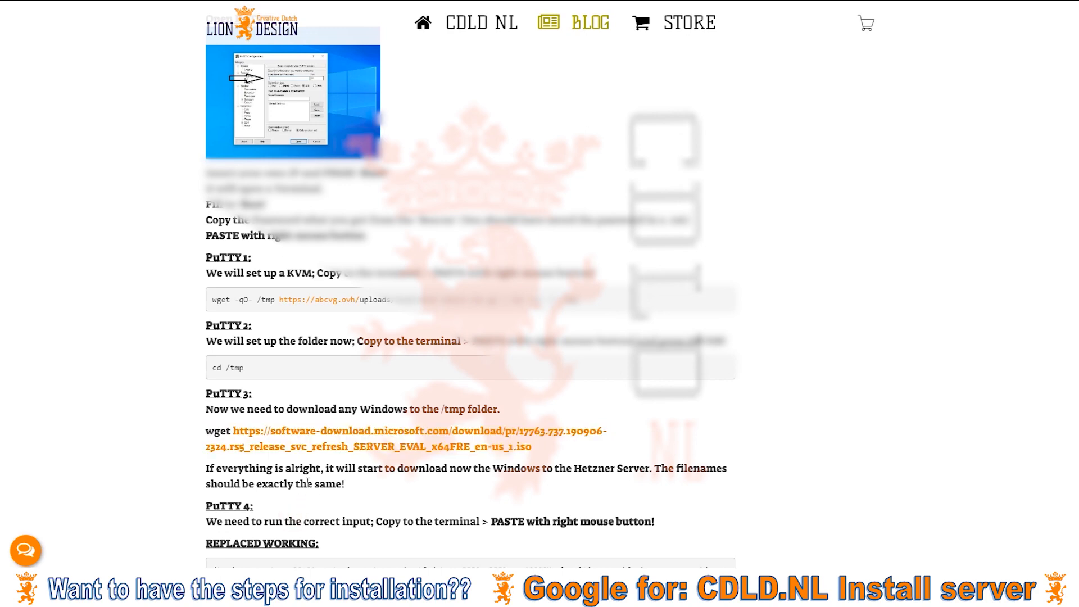
scroll(308, 482, down, 2)
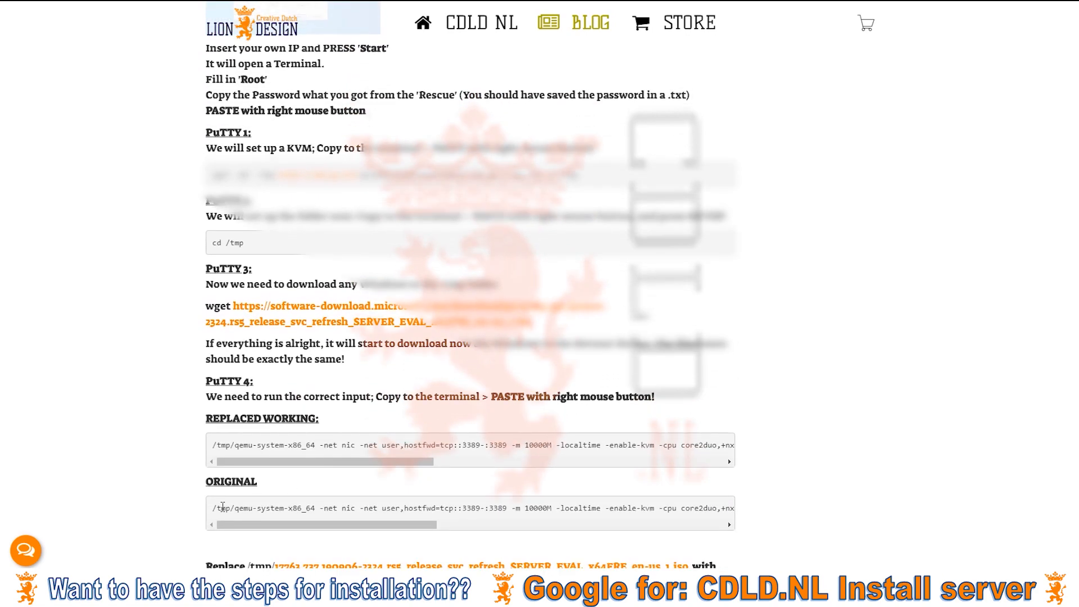
triple_click(218, 508)
key(ctrl+c)
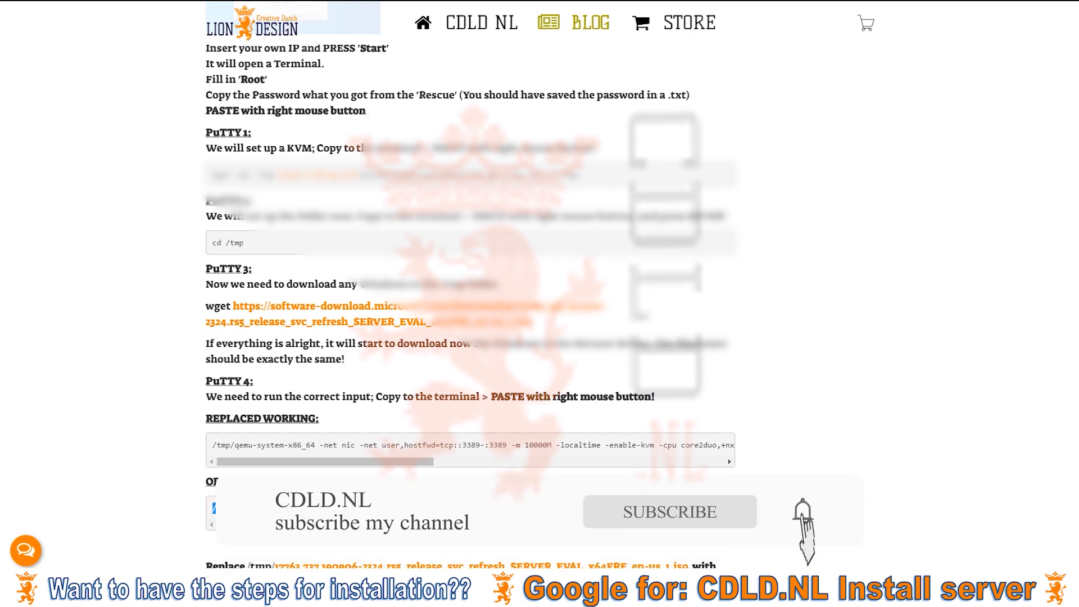
click(1040, 163)
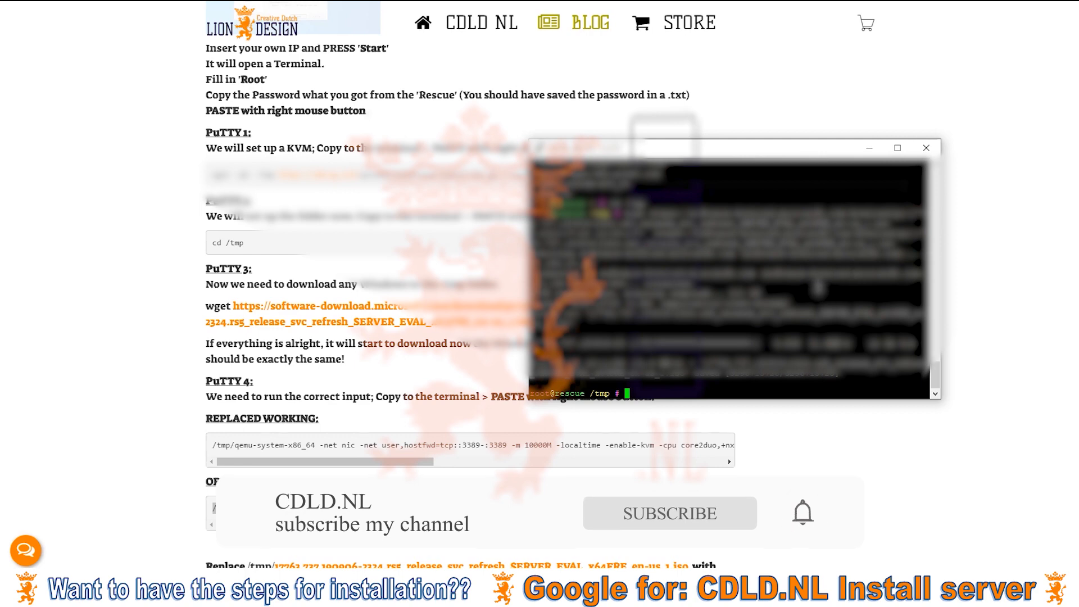
right_click(632, 394)
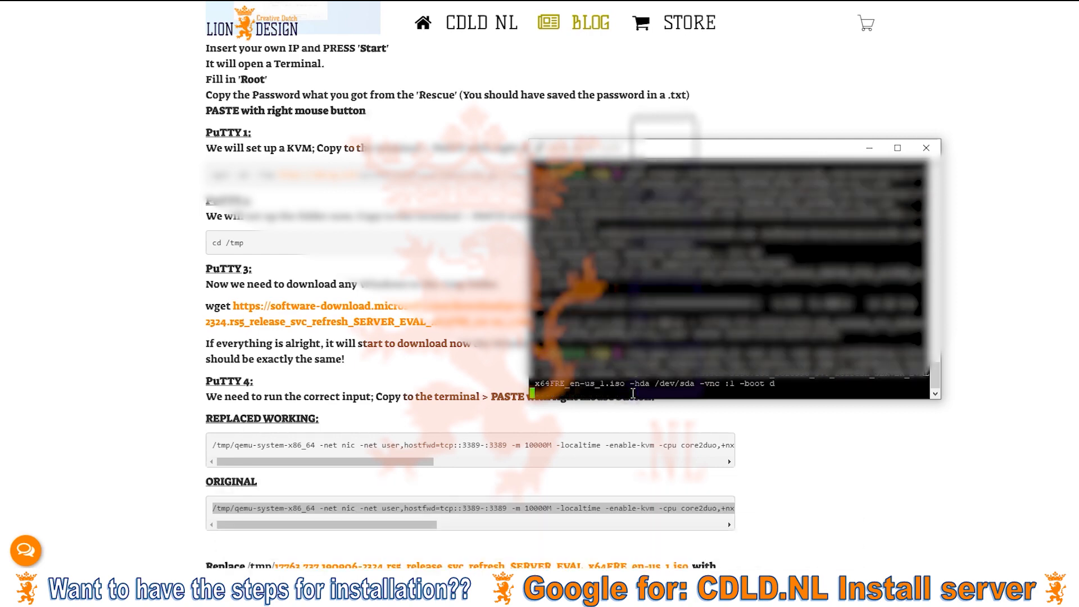
key(alt+Tab)
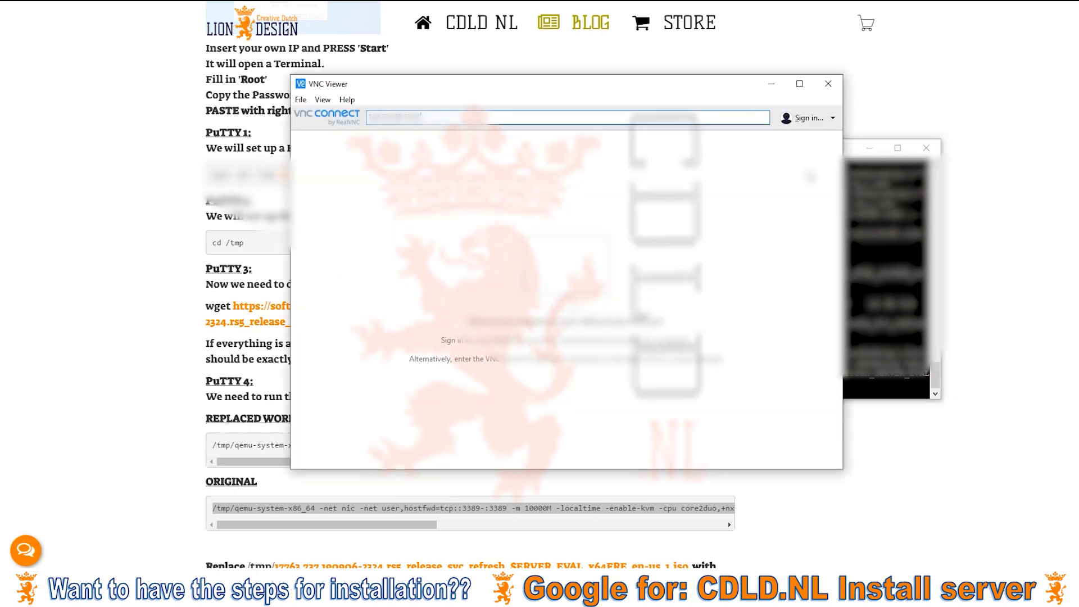
Connect VNC Viewer to the server's :1 display, accepting the unencrypted connection warning.
click(548, 115)
key(Return)
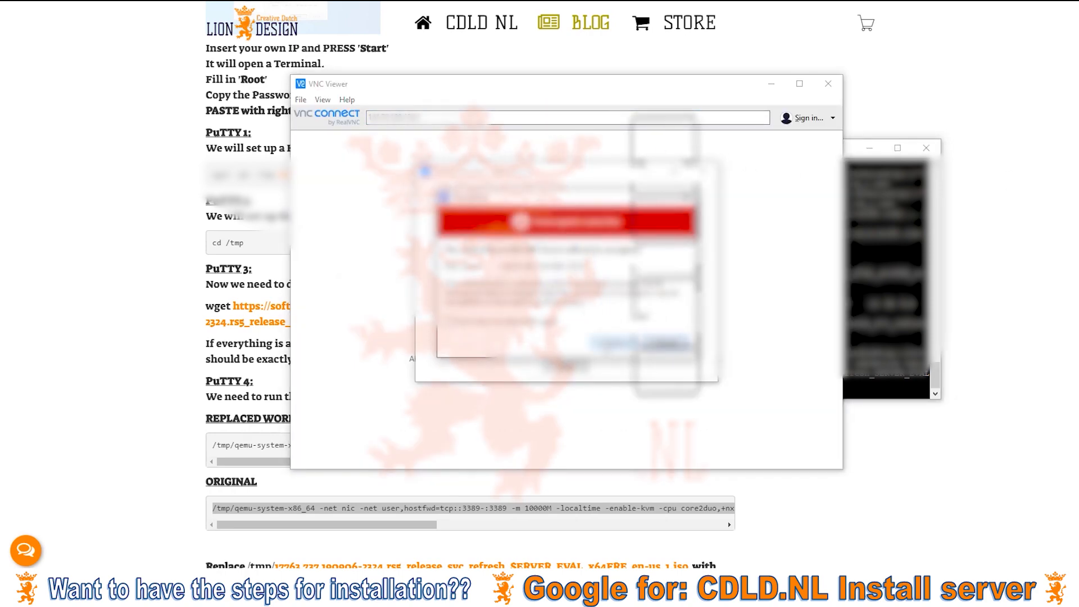
click(613, 342)
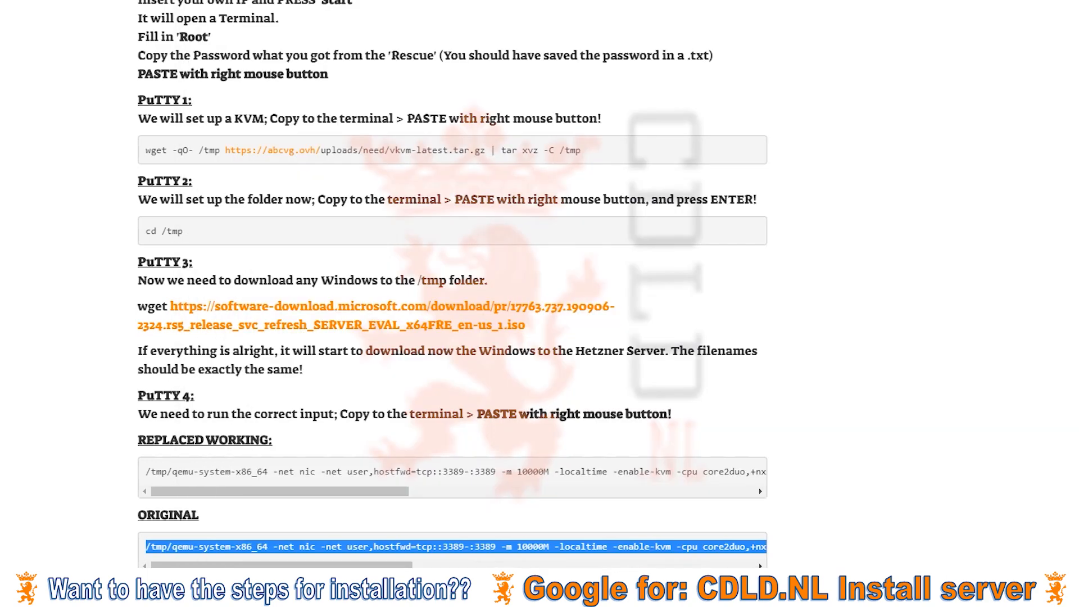
key(alt+Tab)
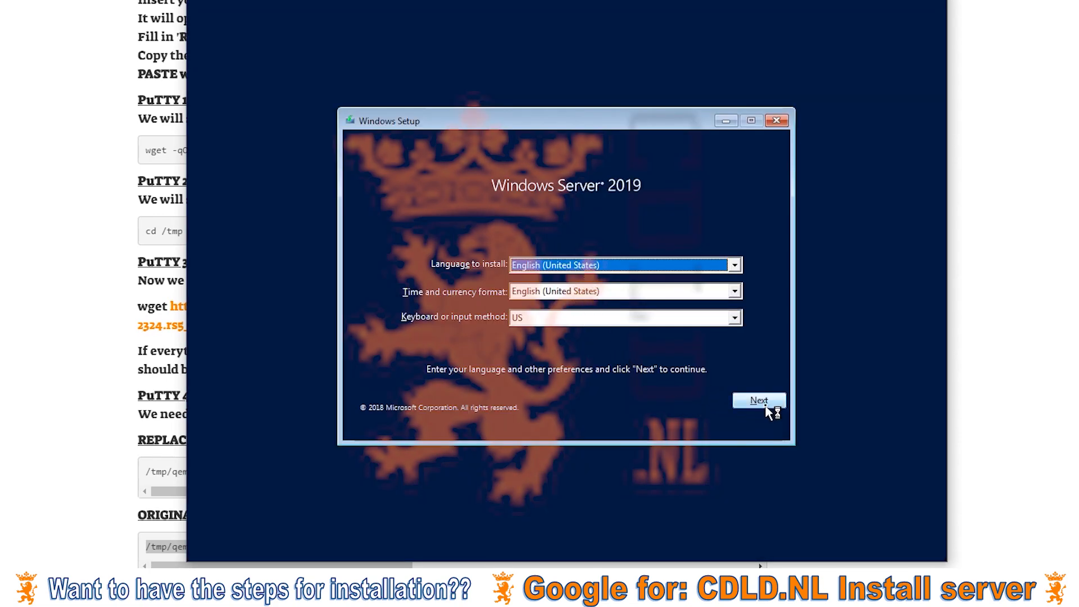
Keep the US keyboard, install Datacenter Evaluation (Desktop Experience), and accept the license terms.
click(611, 318)
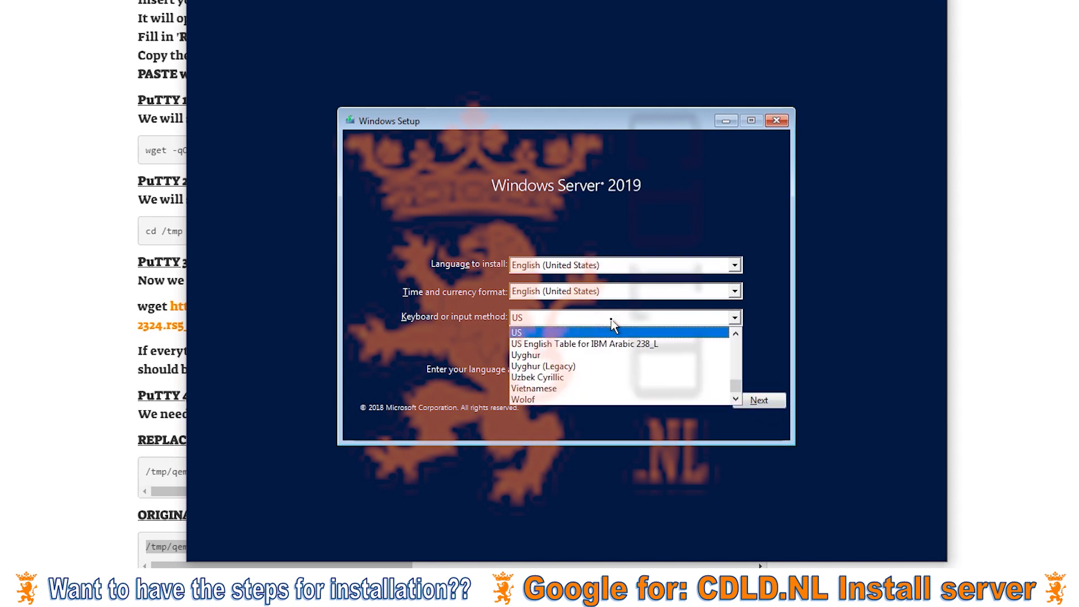
click(611, 320)
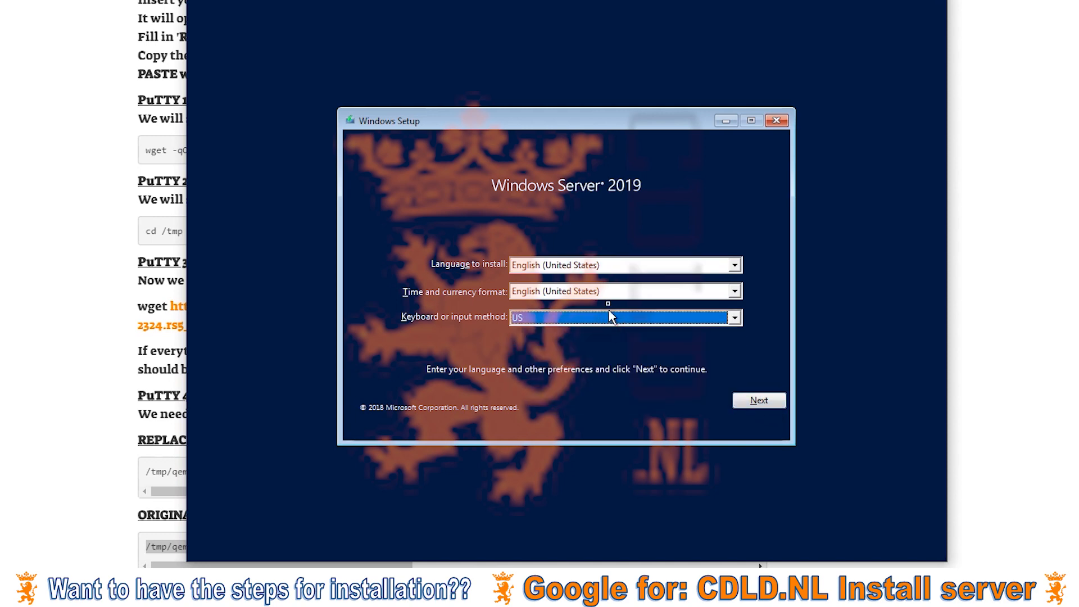
click(759, 401)
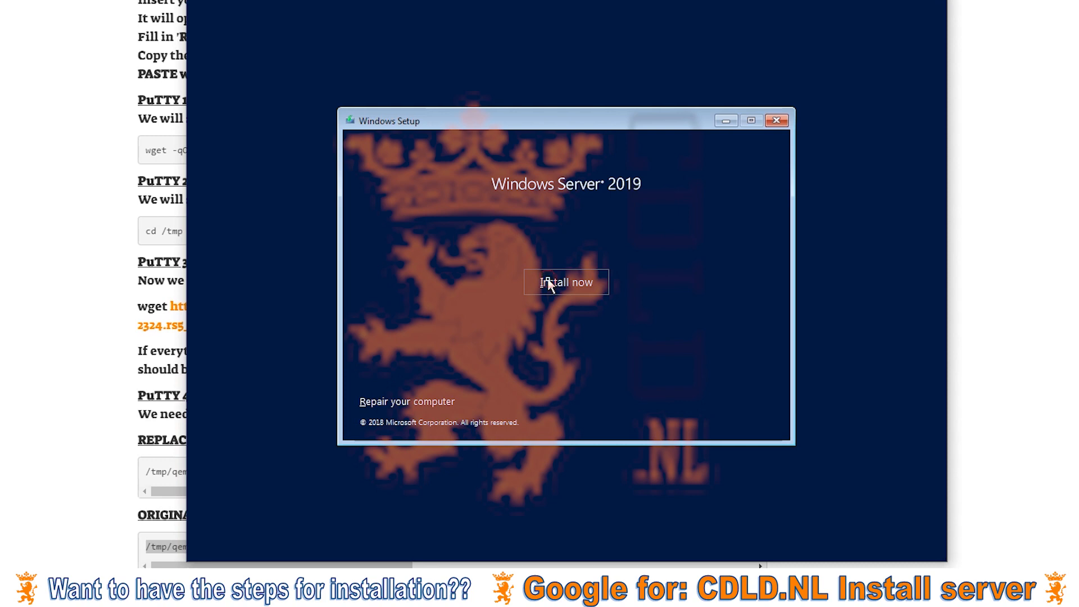
click(548, 282)
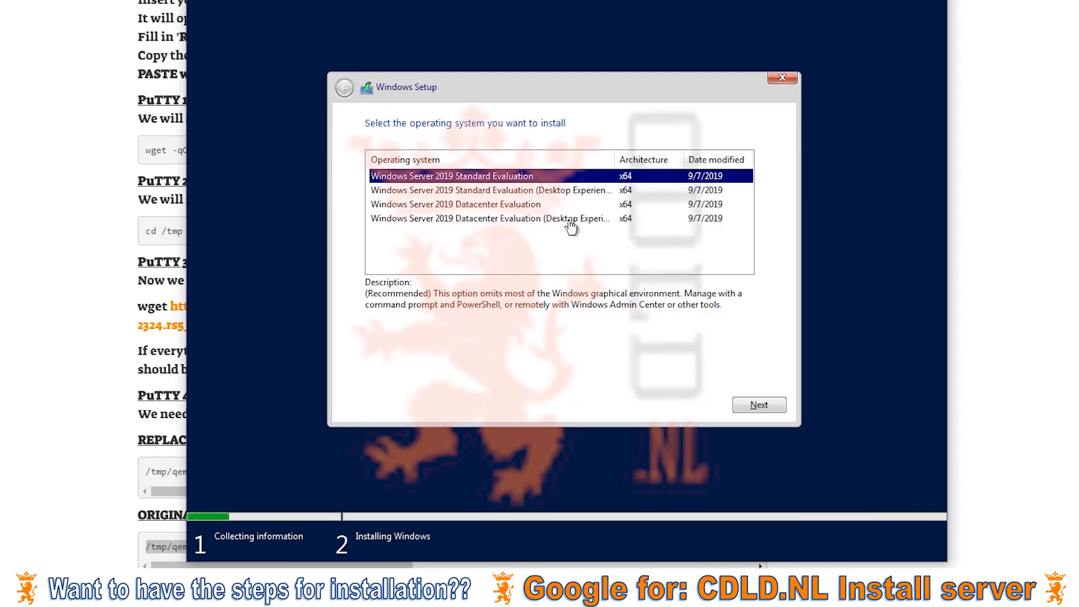
click(570, 220)
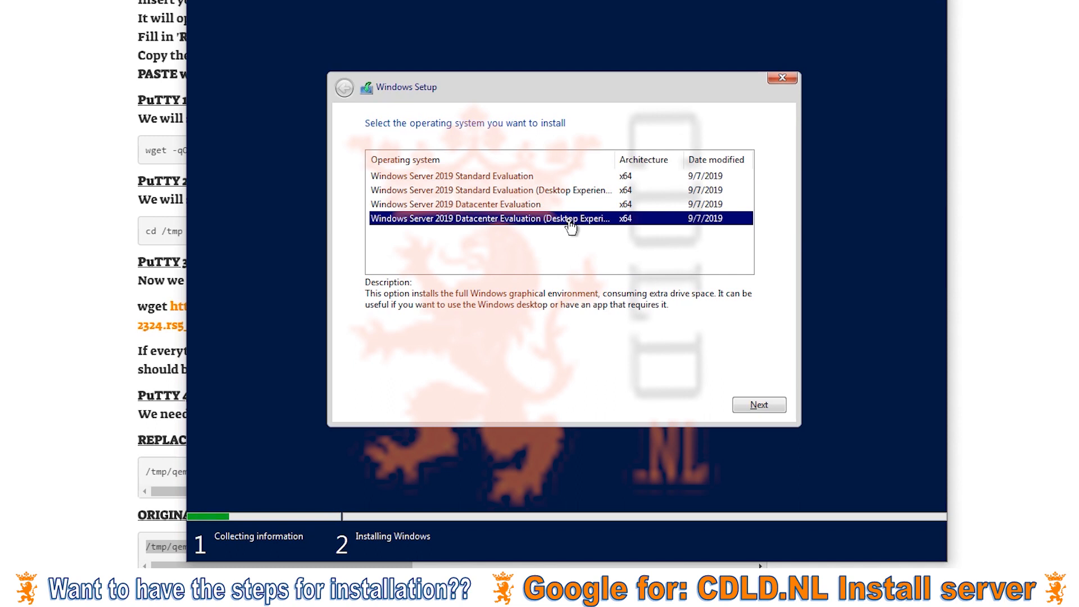
click(768, 405)
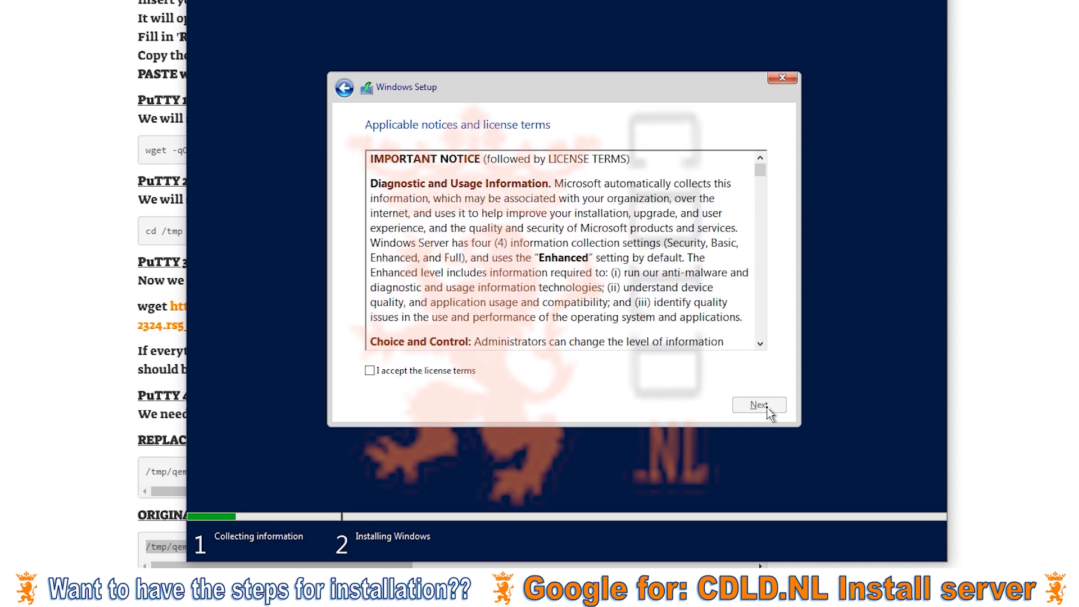
click(462, 373)
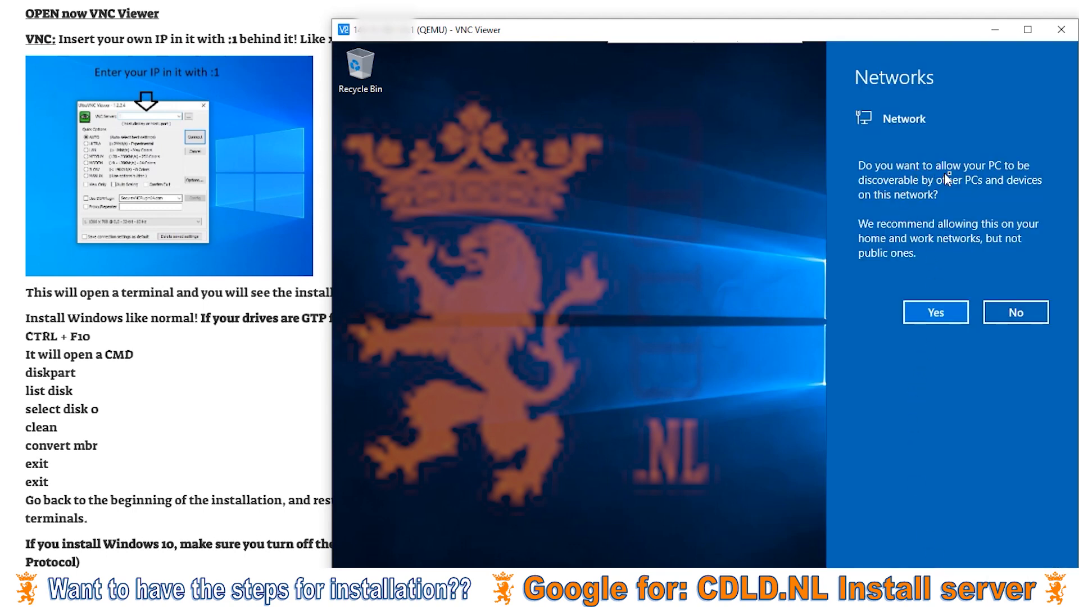
Decline network discoverability for the server and open Windows Settings from Start.
click(1005, 320)
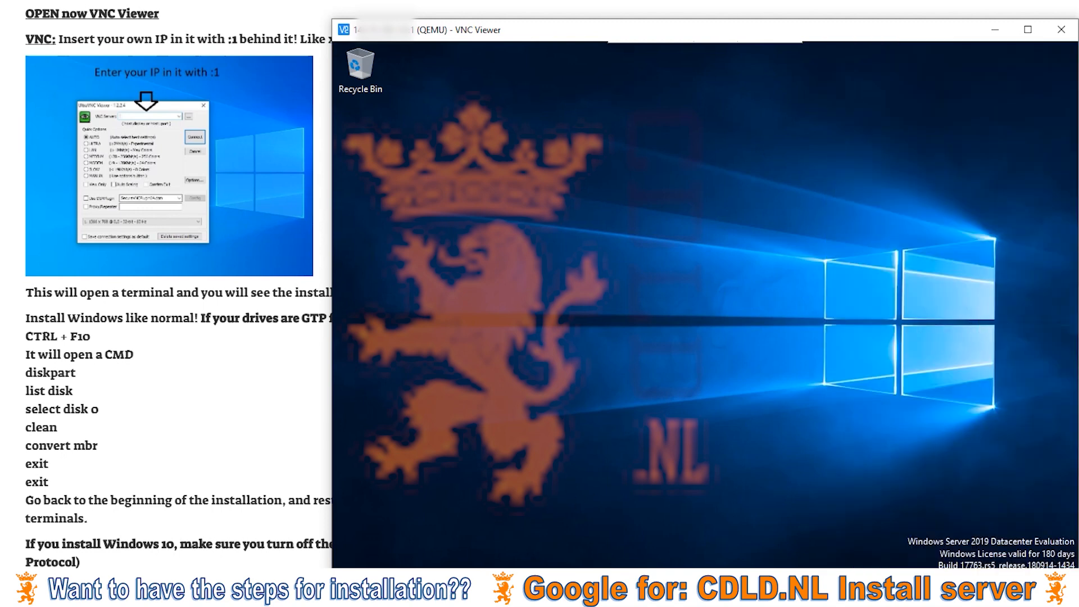
click(349, 585)
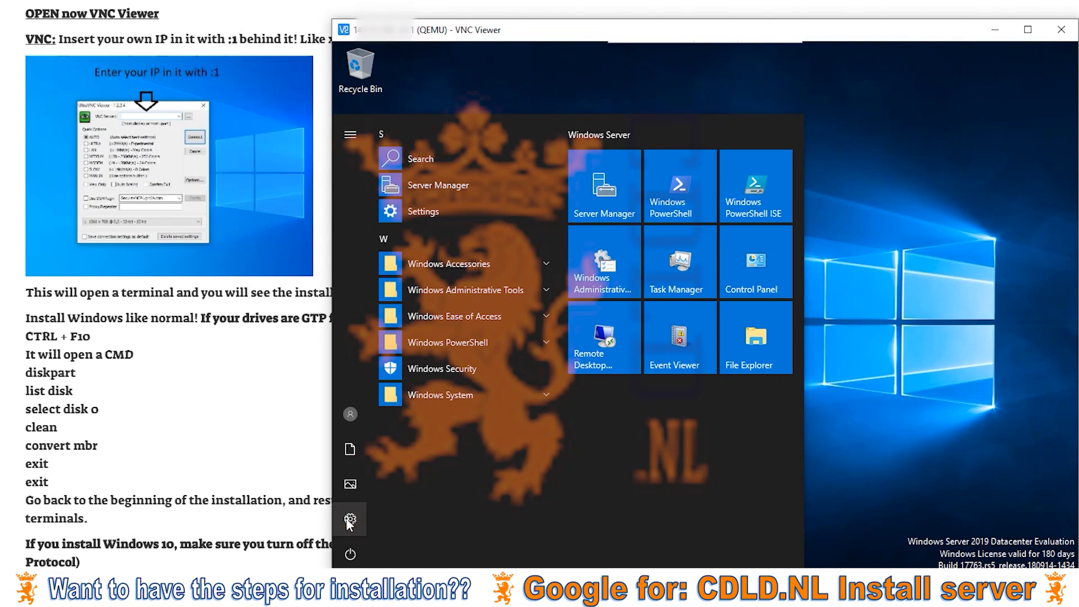
click(350, 519)
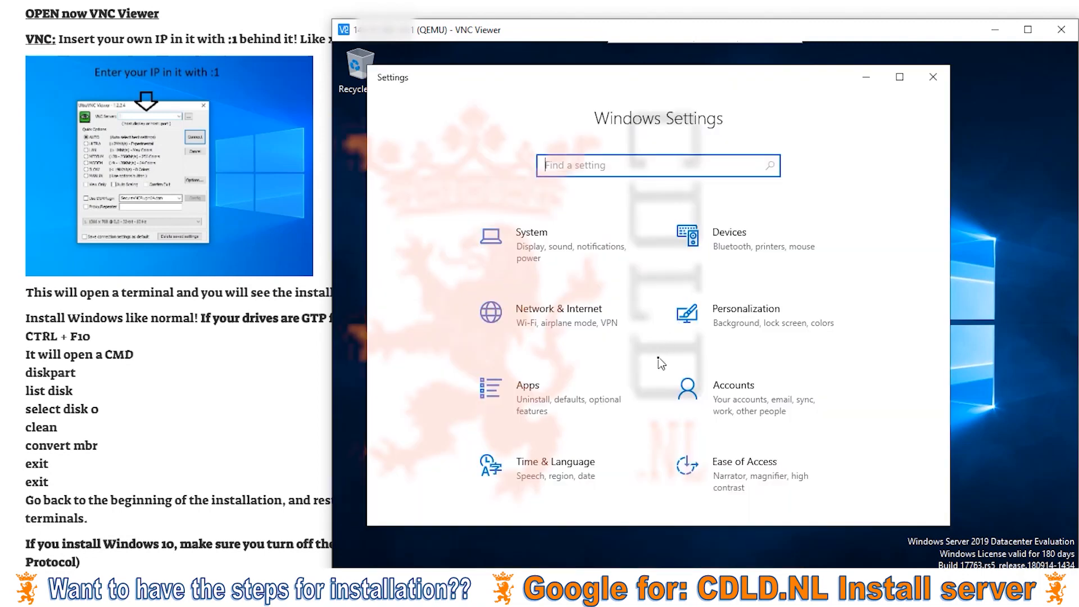
scroll(659, 360, down, 3)
scroll(574, 454, up, 3)
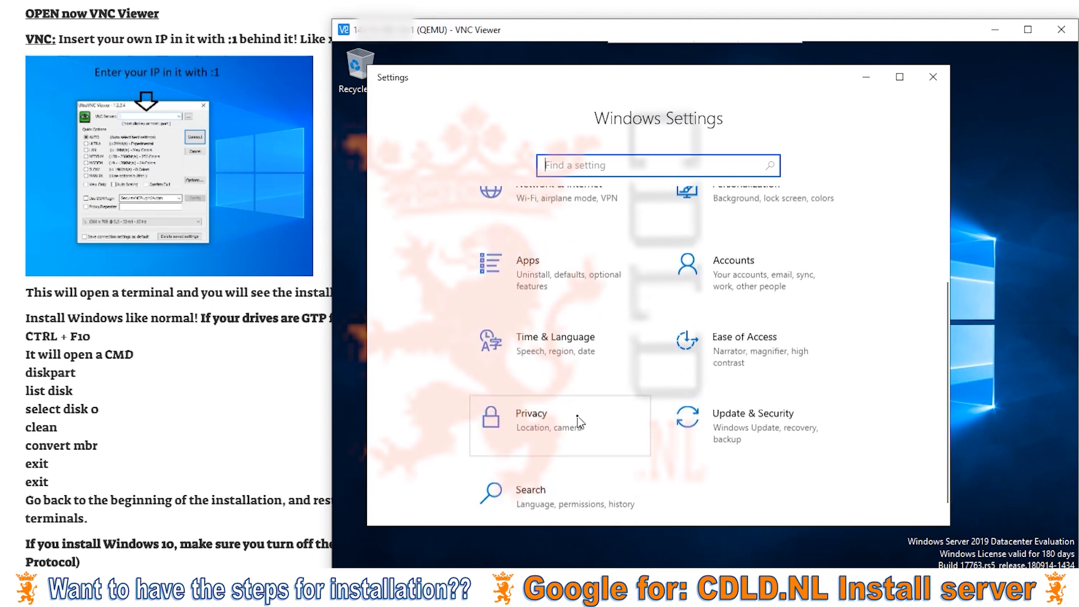
Review the server's specifications on the System > About page.
click(555, 252)
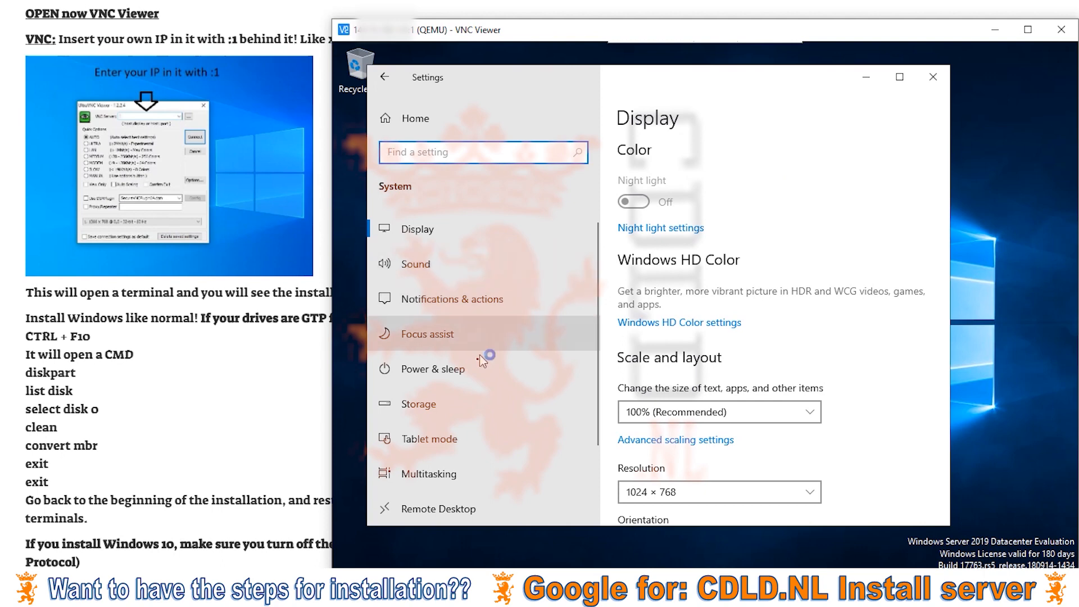
scroll(431, 447, down, 3)
click(432, 447)
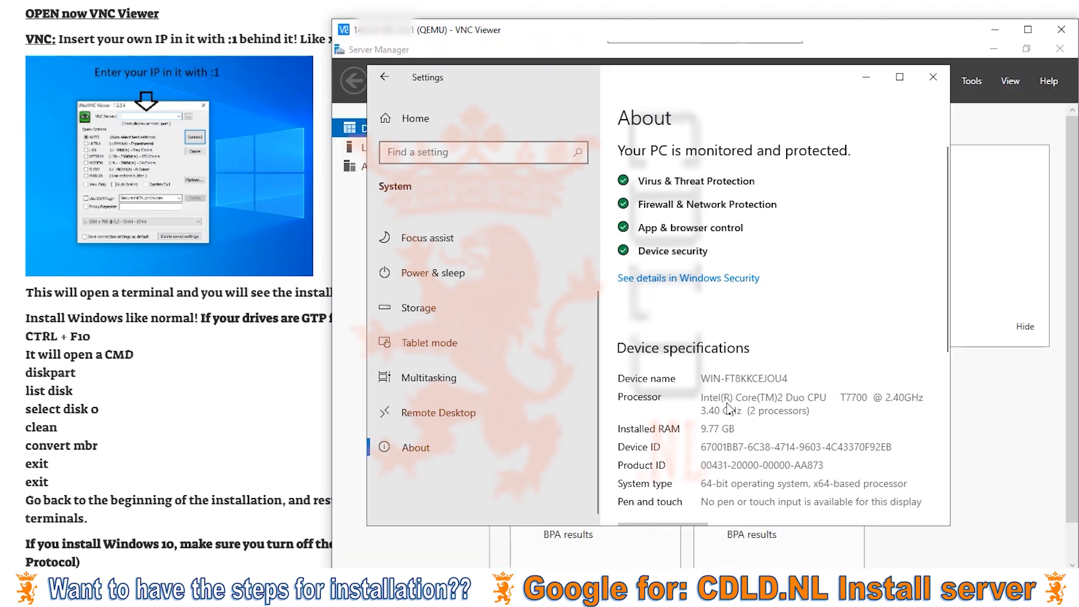
scroll(732, 419, down, 5)
scroll(733, 422, down, 2)
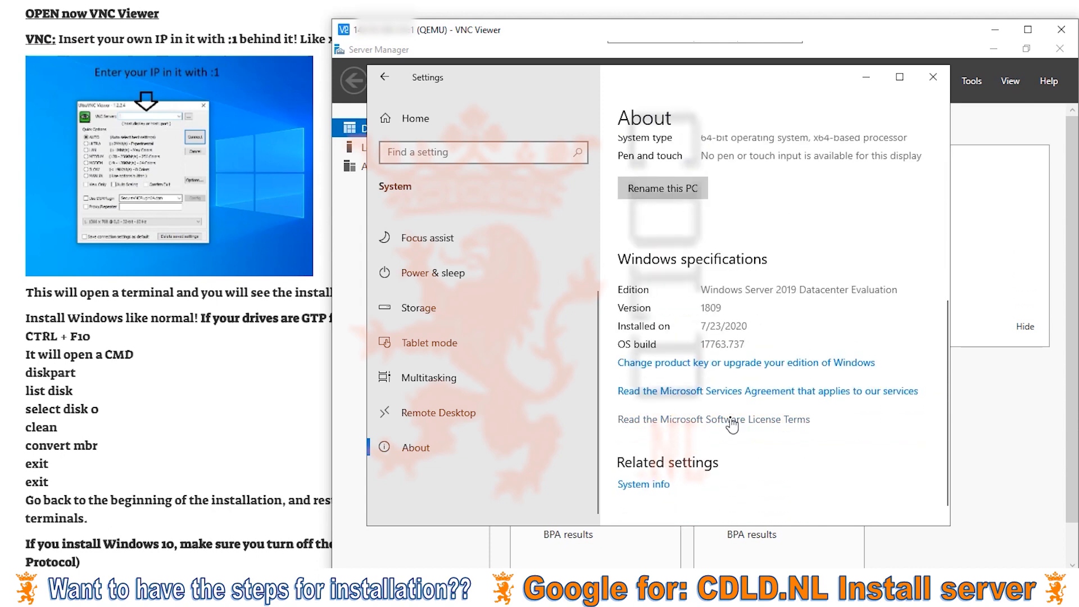
scroll(733, 425, up, 7)
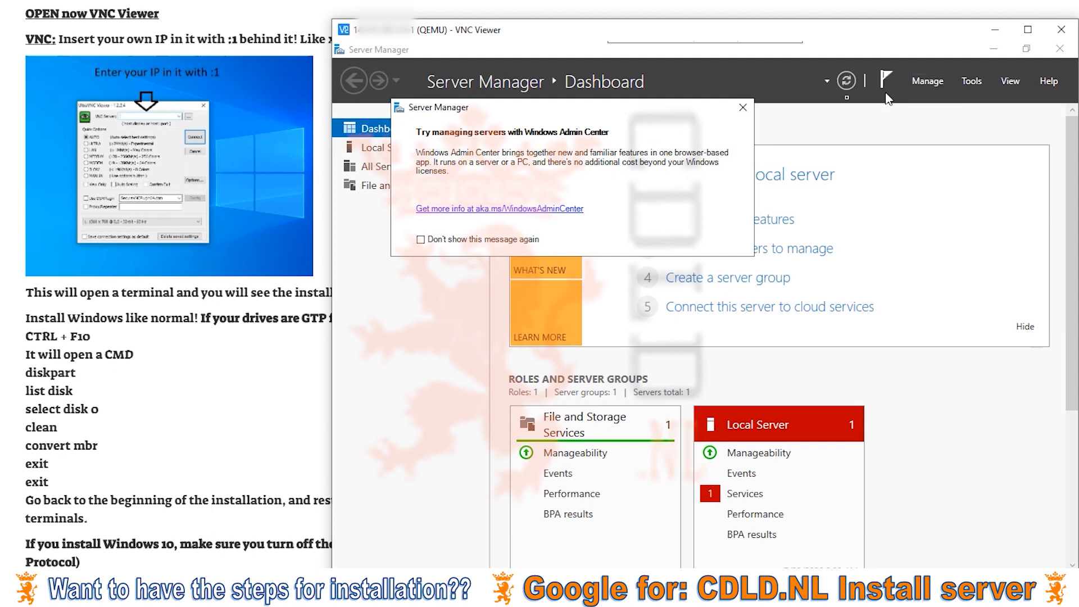
Dismiss the Windows Admin Center prompt and open the firewall settings from Local Server.
click(742, 107)
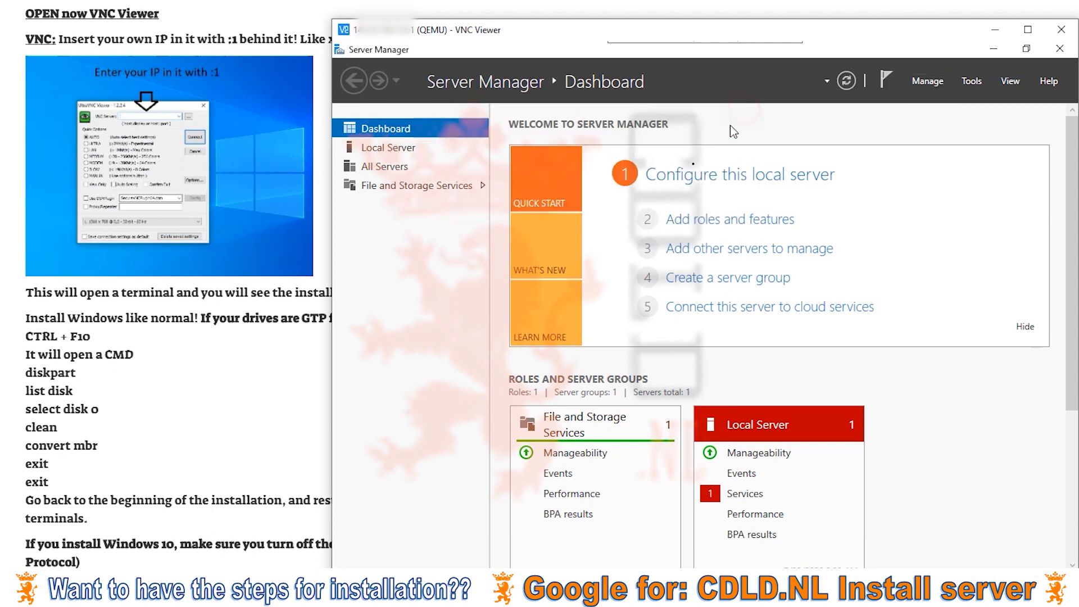
click(673, 176)
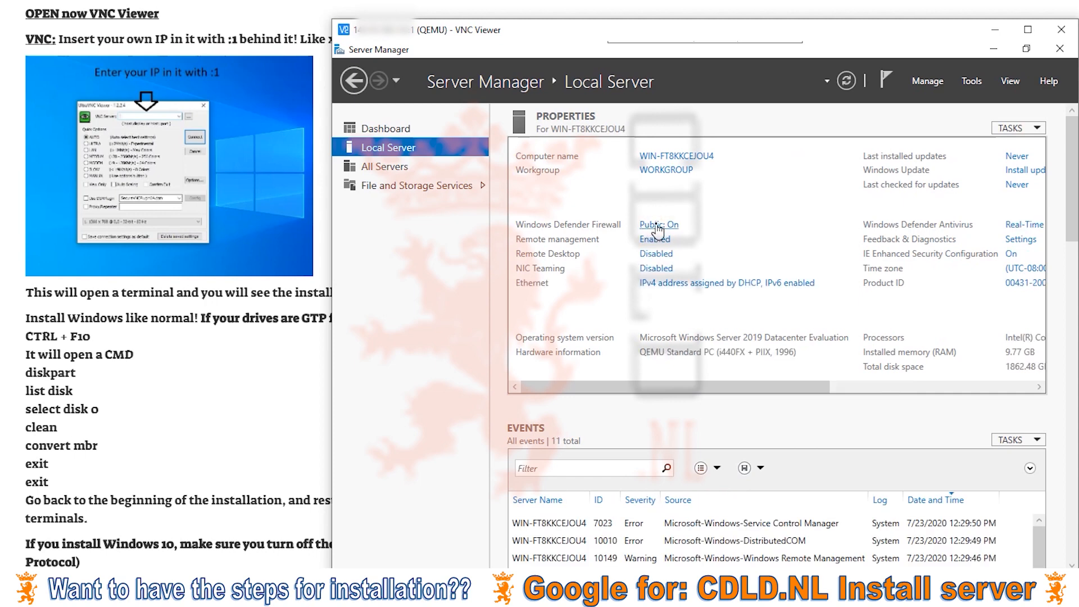
click(656, 225)
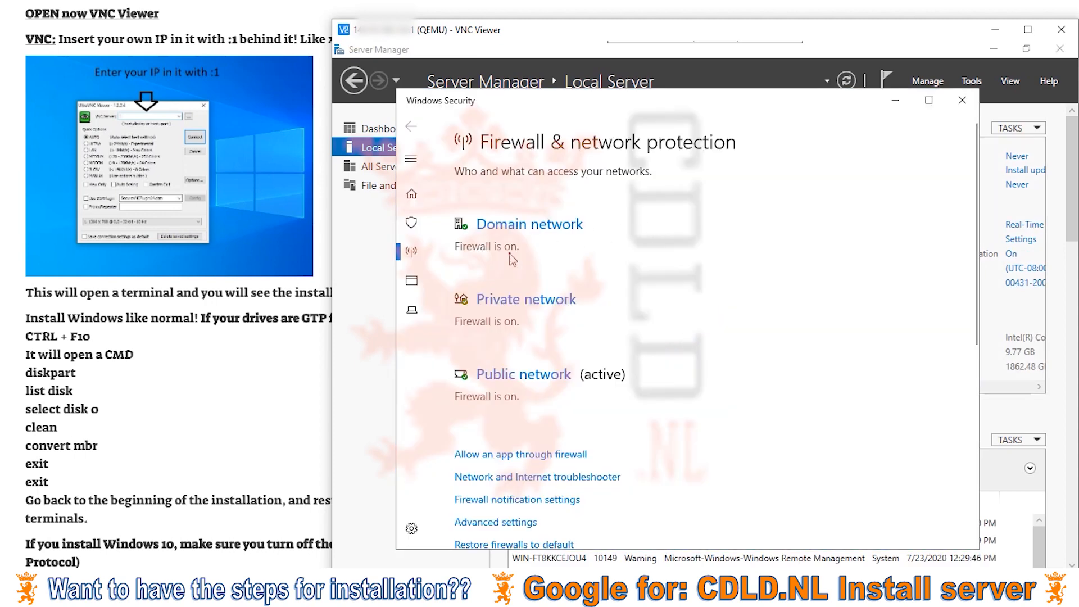
Turn off Windows Defender Firewall for the domain network and confirm it stays off.
click(511, 225)
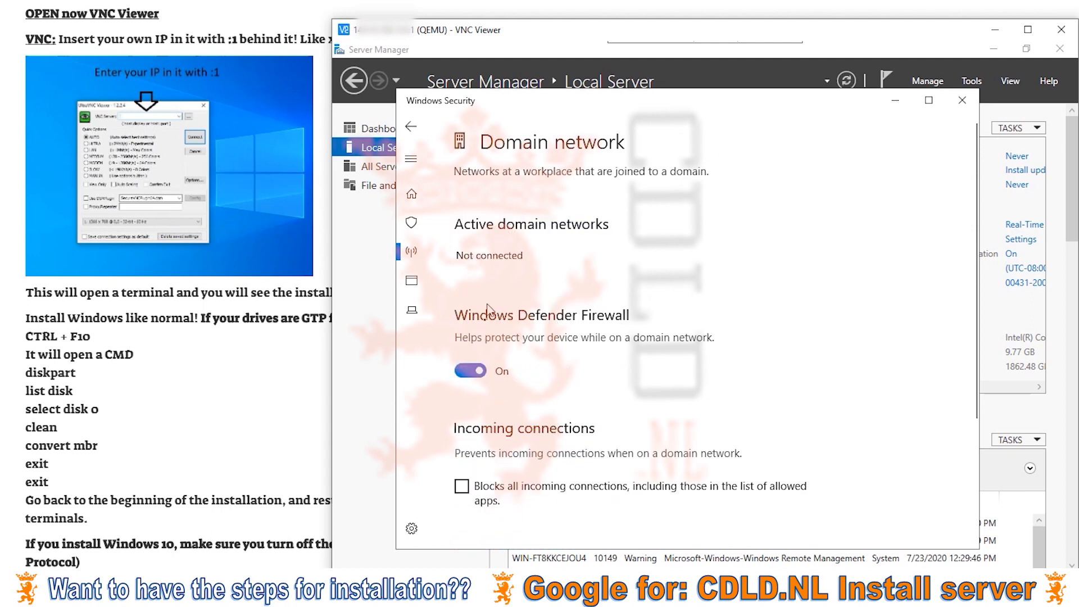
click(475, 369)
click(422, 129)
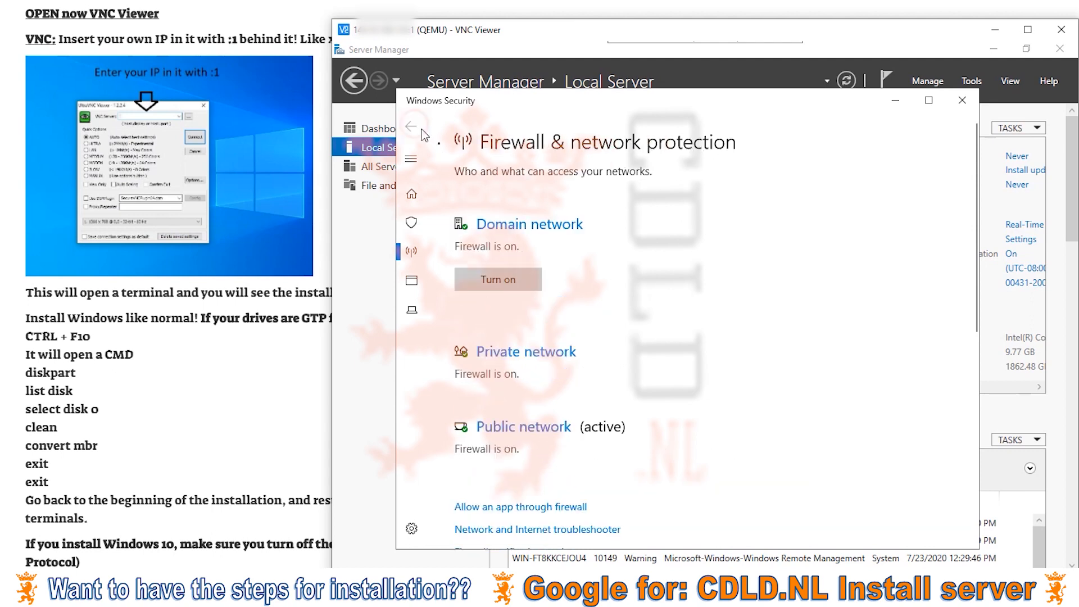
click(497, 344)
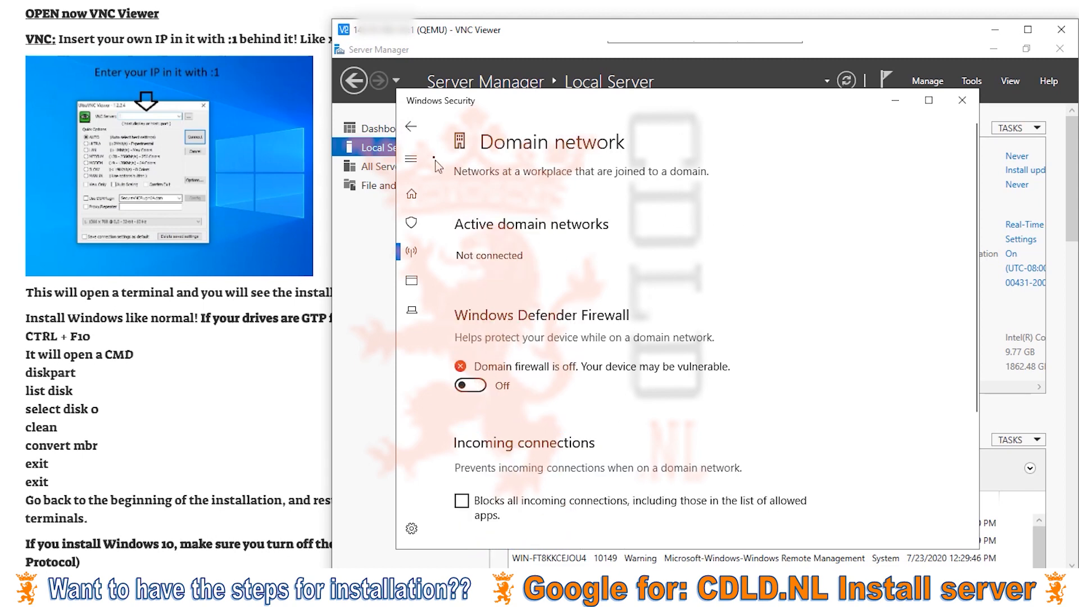
click(412, 127)
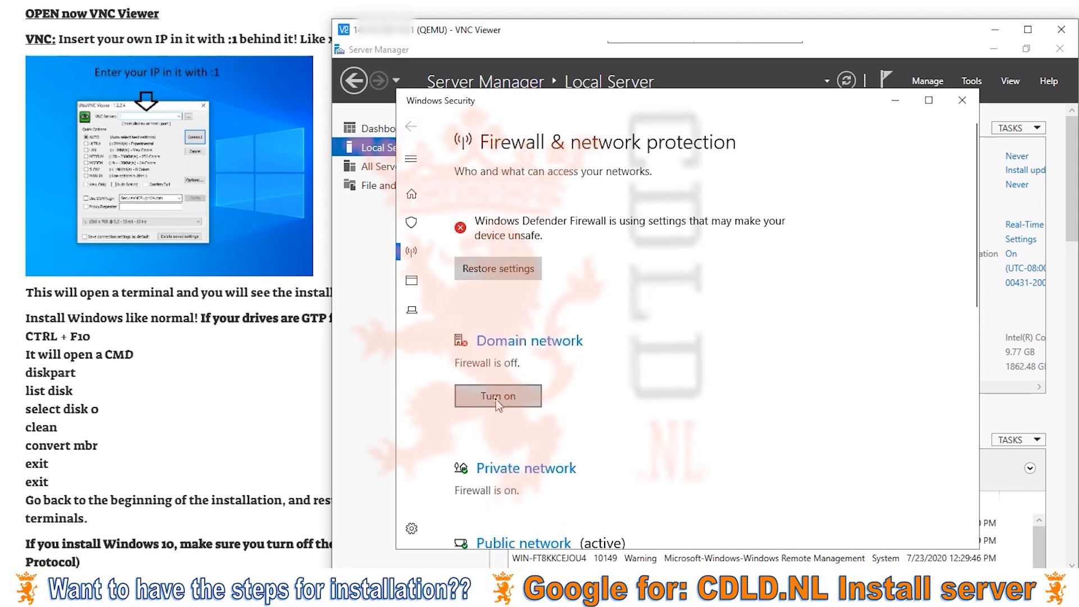
click(513, 344)
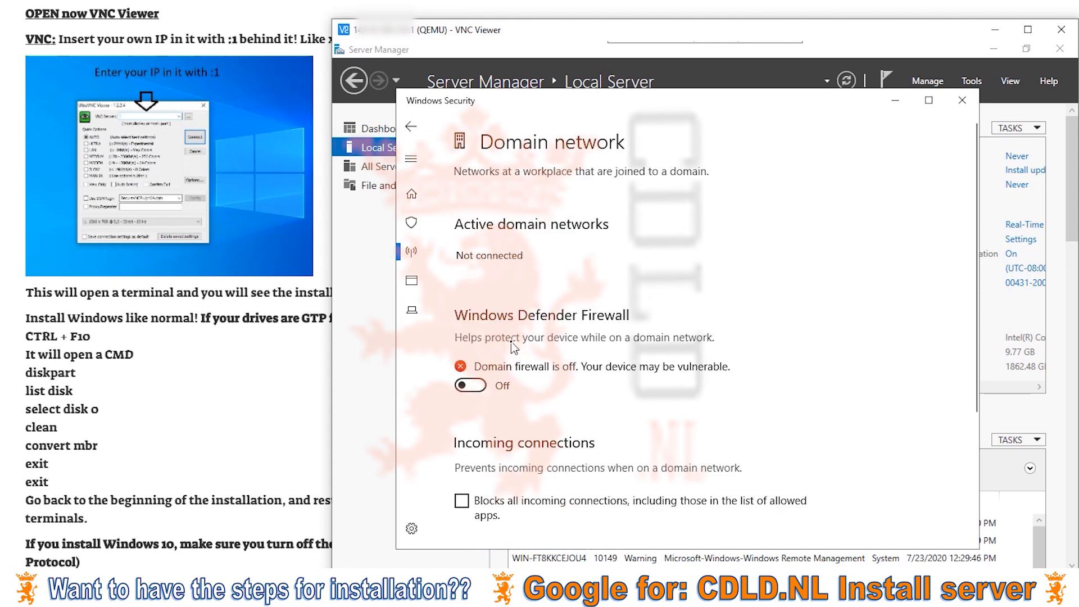
scroll(513, 353, down, 3)
scroll(435, 168, up, 3)
click(416, 129)
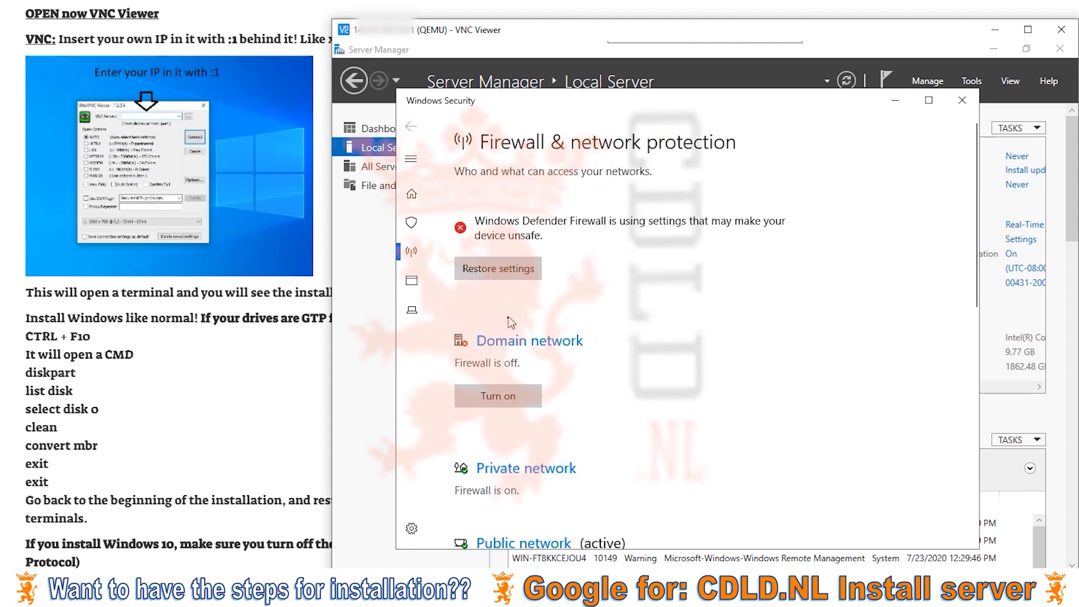
scroll(508, 332, down, 2)
Turn off the firewall for the private and public networks, then close Windows Security.
click(508, 340)
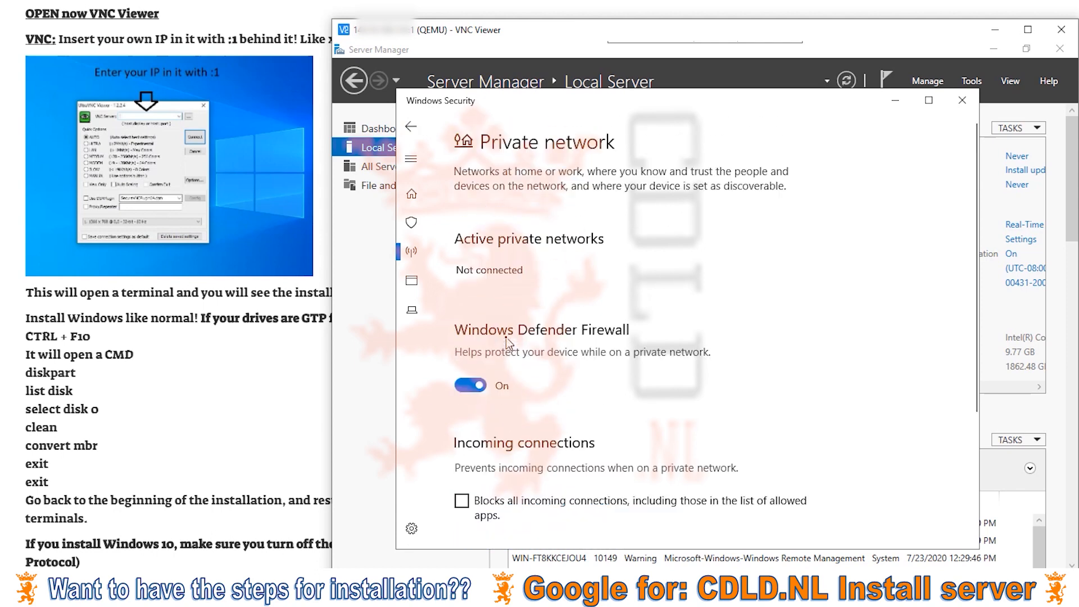
click(469, 390)
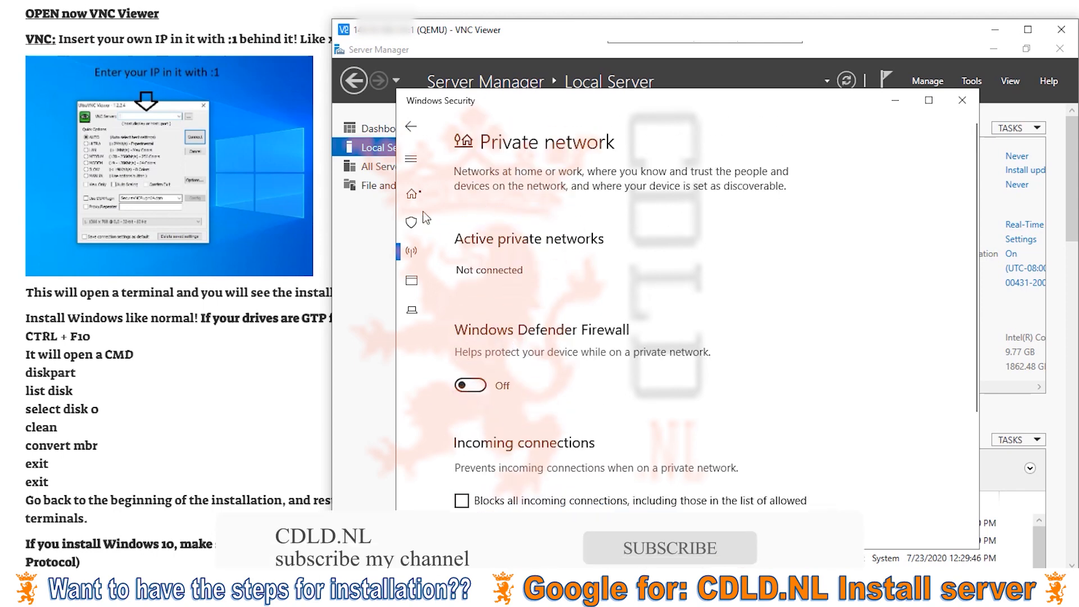
click(412, 127)
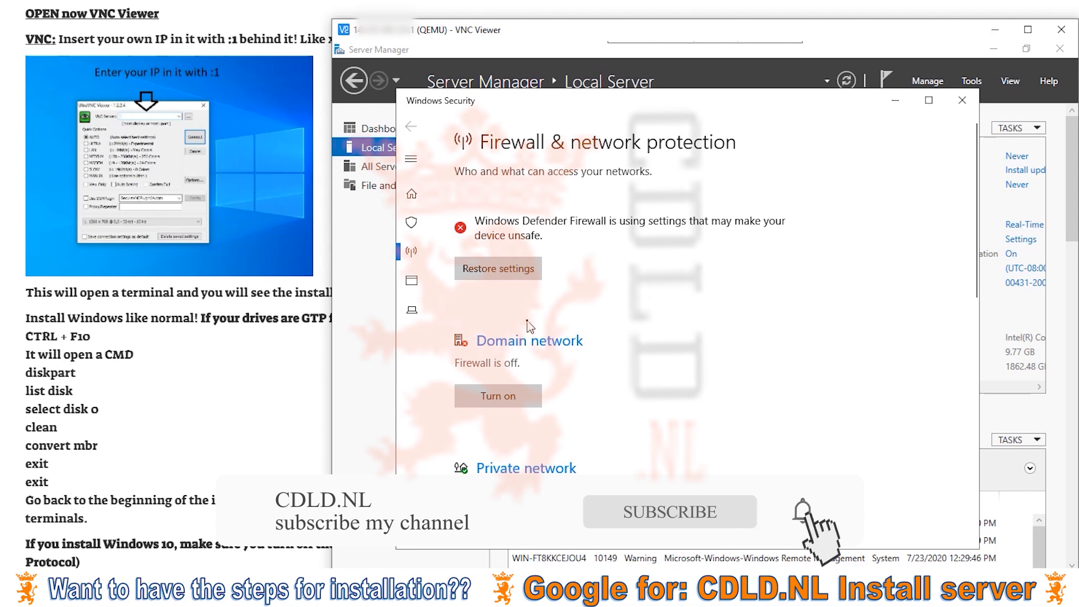
scroll(528, 326, down, 3)
scroll(528, 327, down, 1)
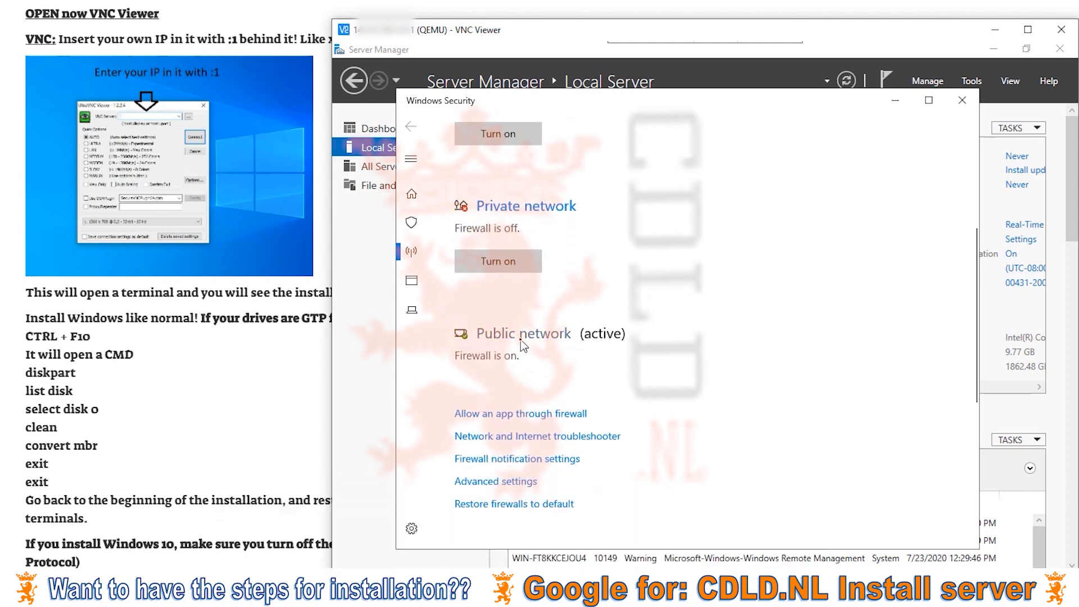
click(521, 337)
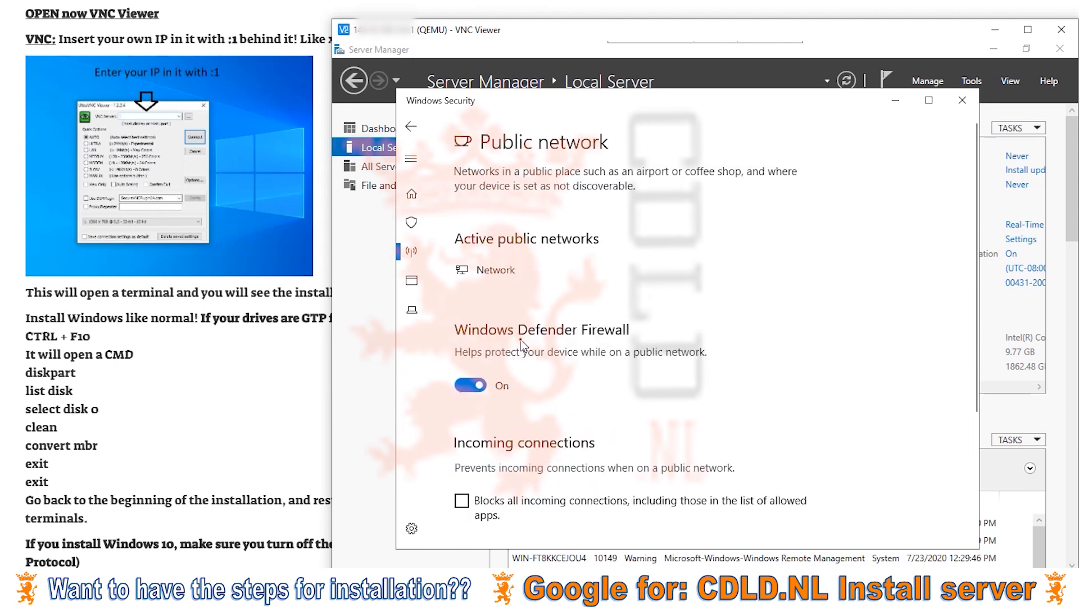
click(471, 385)
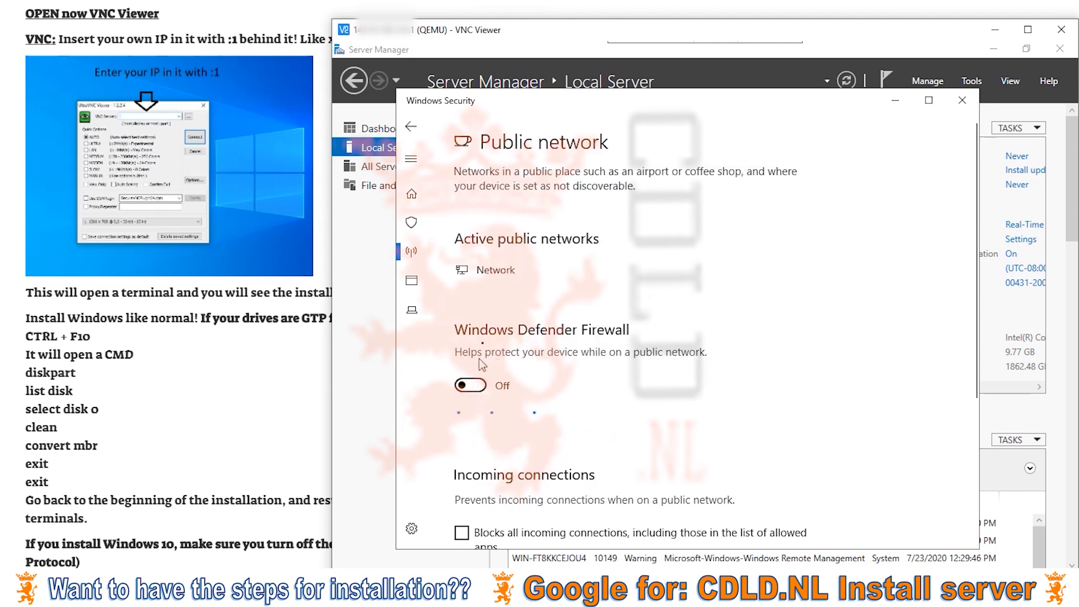
click(413, 128)
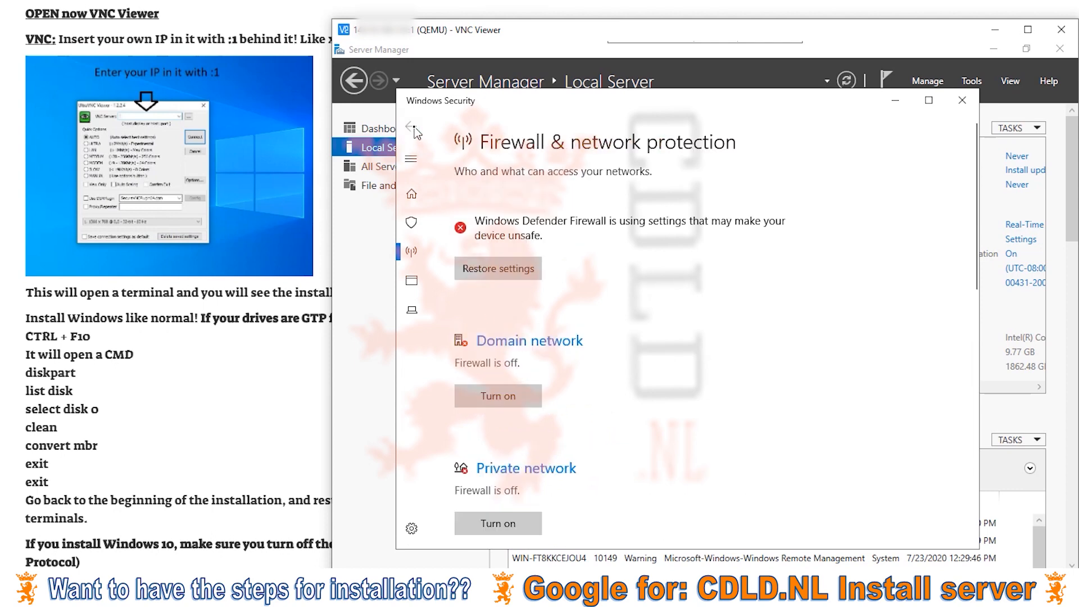
scroll(526, 335, down, 8)
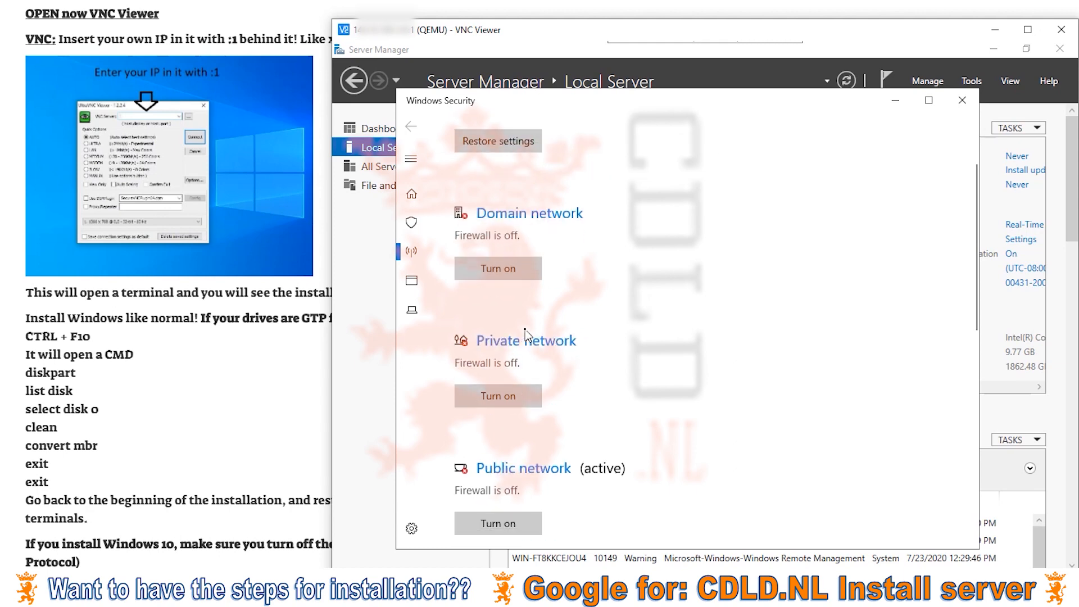
scroll(527, 335, up, 10)
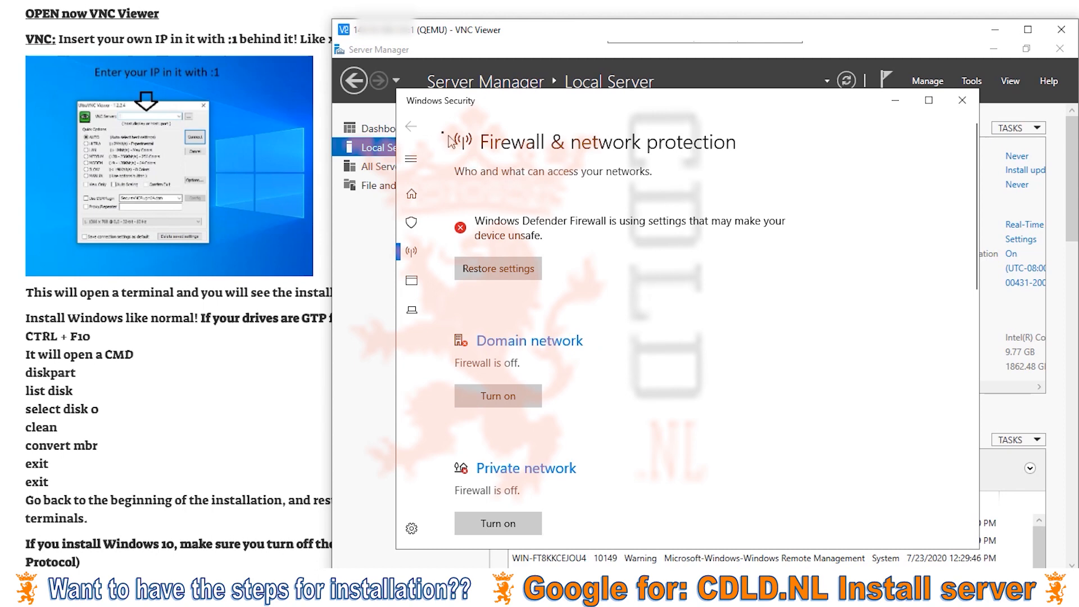
click(962, 101)
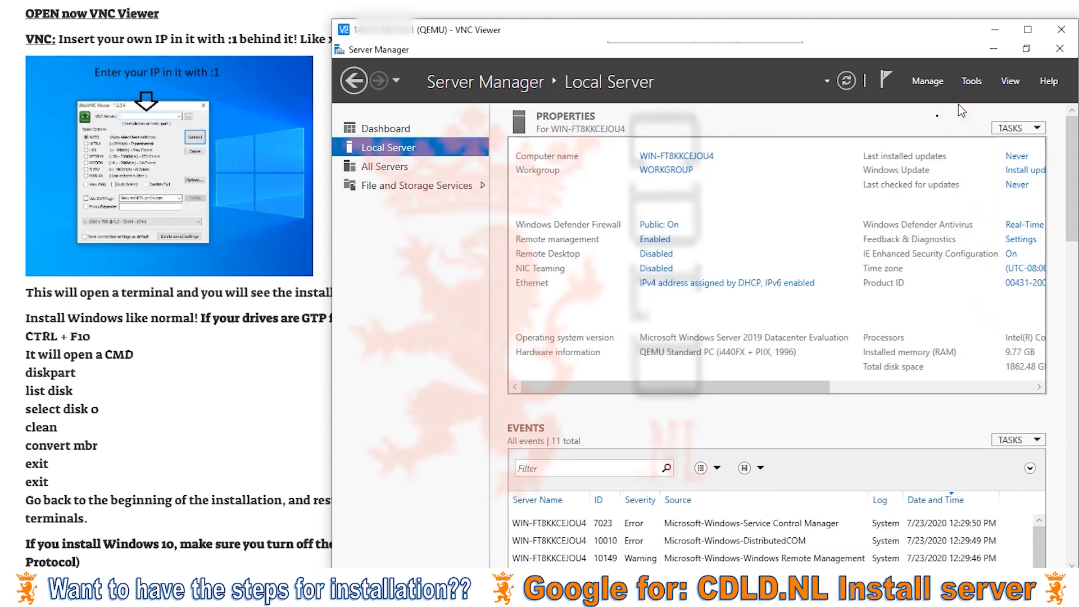
Enable Remote Desktop connections, accept the firewall notice, and untick Network Level Authentication.
click(655, 254)
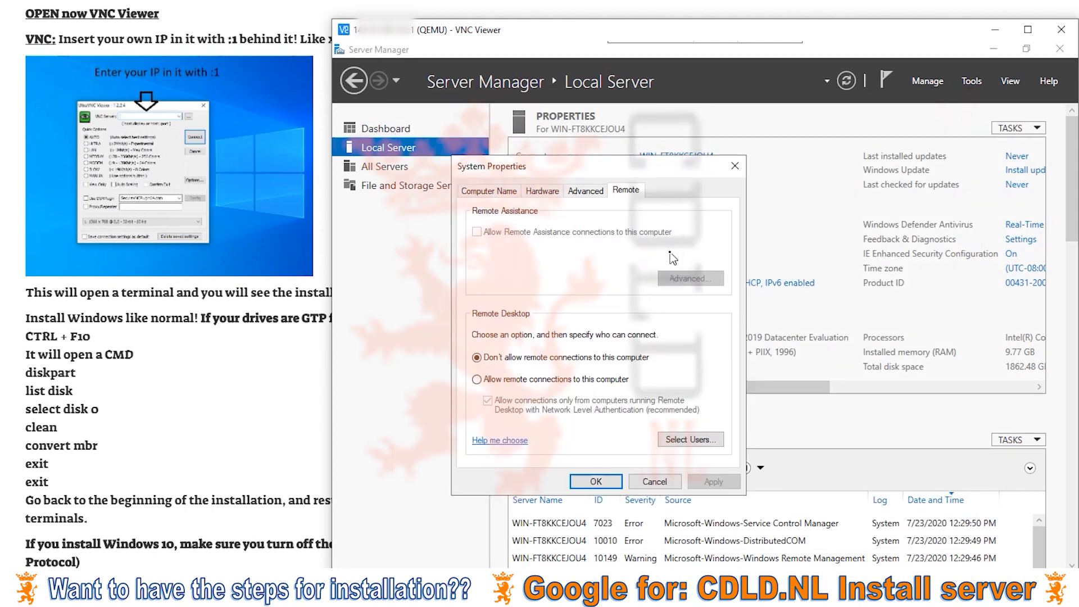
click(541, 381)
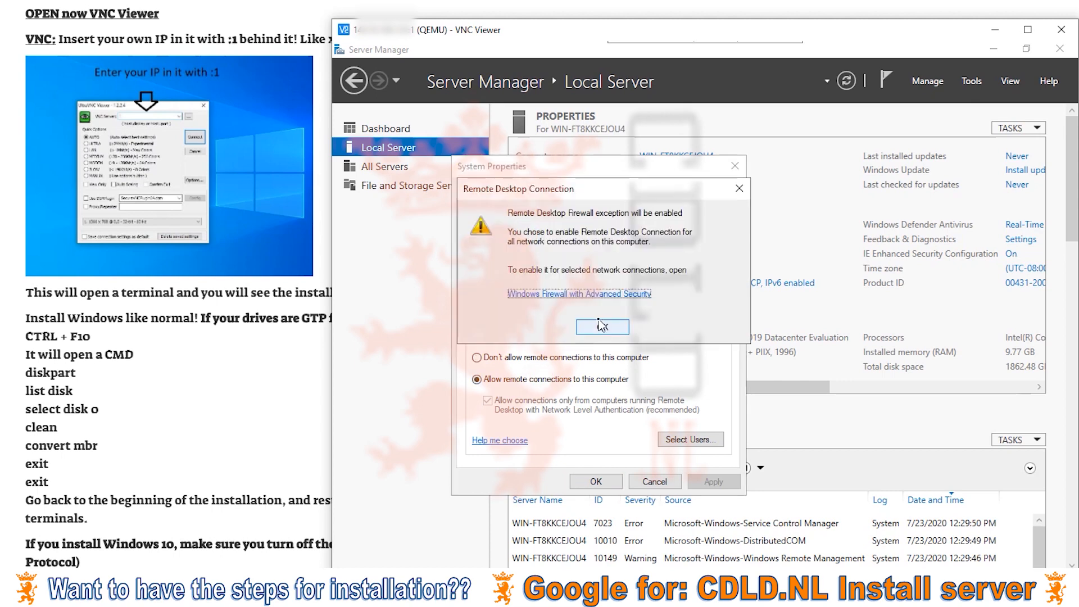
click(602, 328)
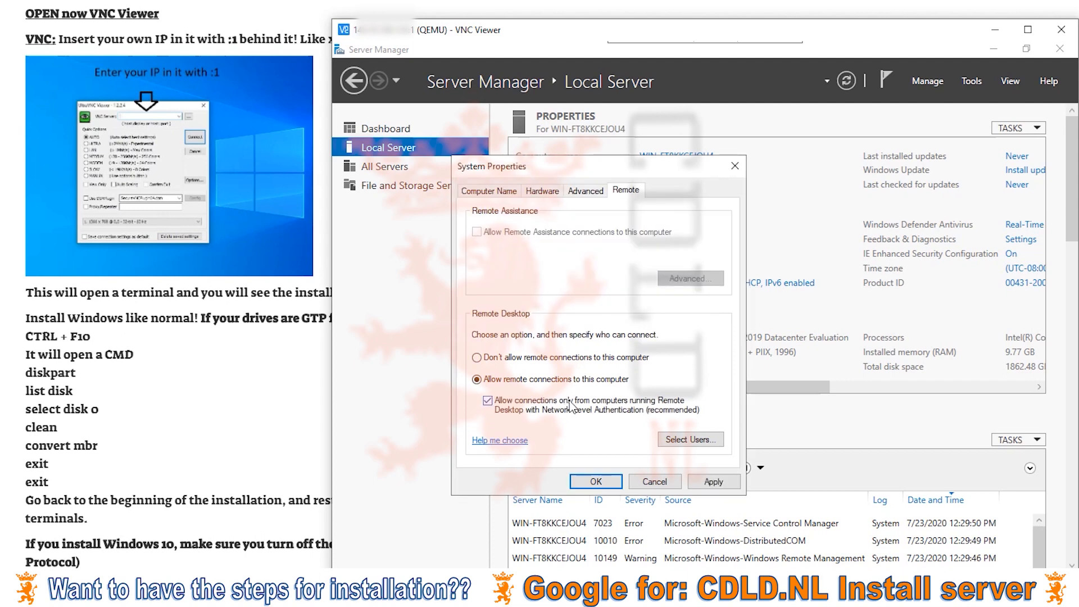
click(570, 404)
click(713, 484)
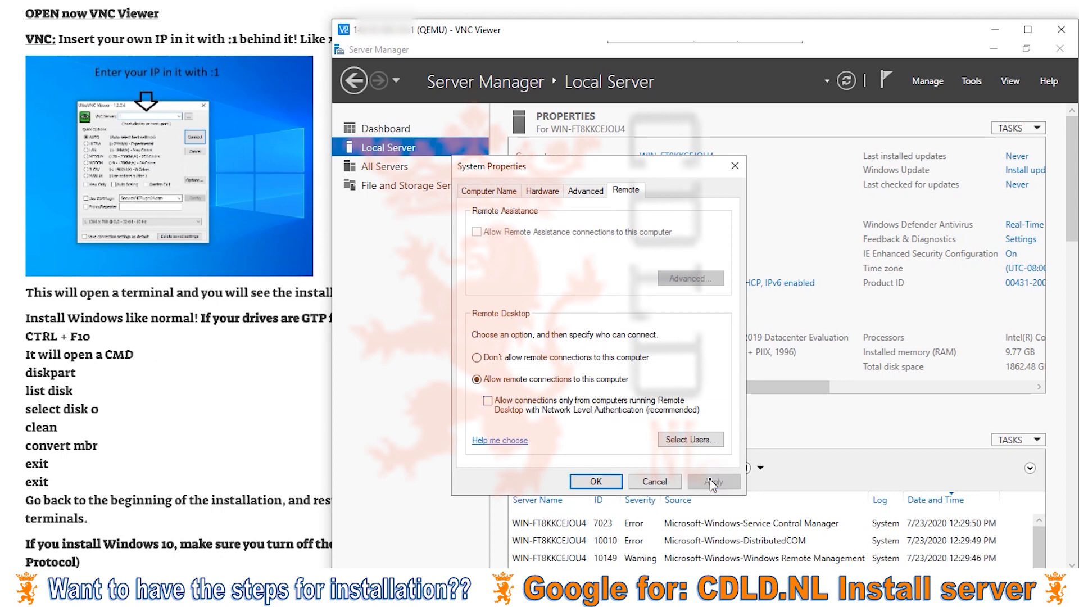
click(597, 482)
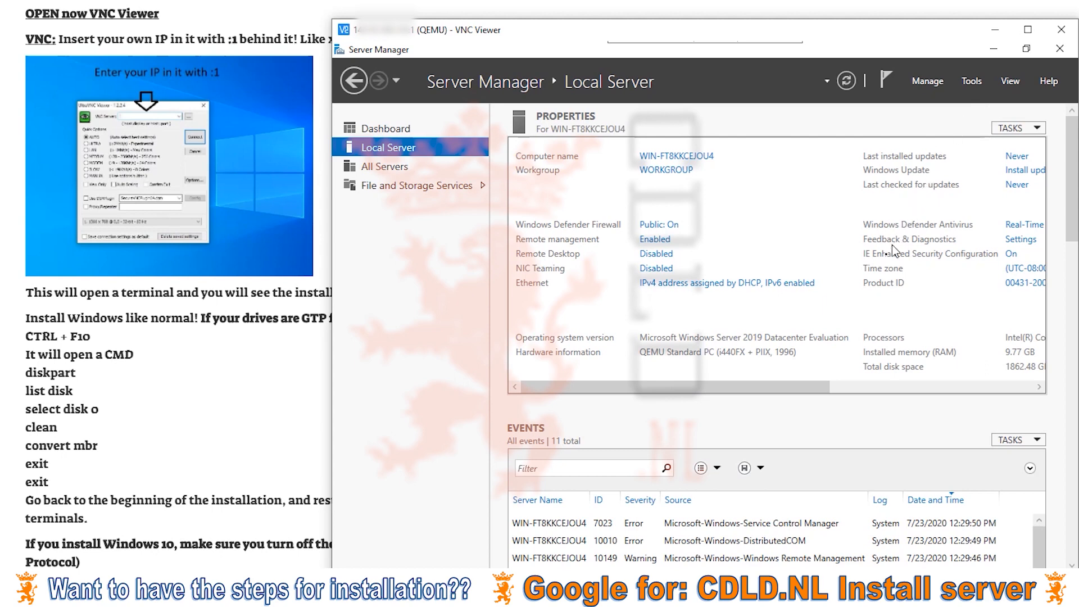
Change the desktop's display resolution from 1024 × 768 to 1600 × 1200 and keep the changes.
click(998, 53)
right_click(855, 147)
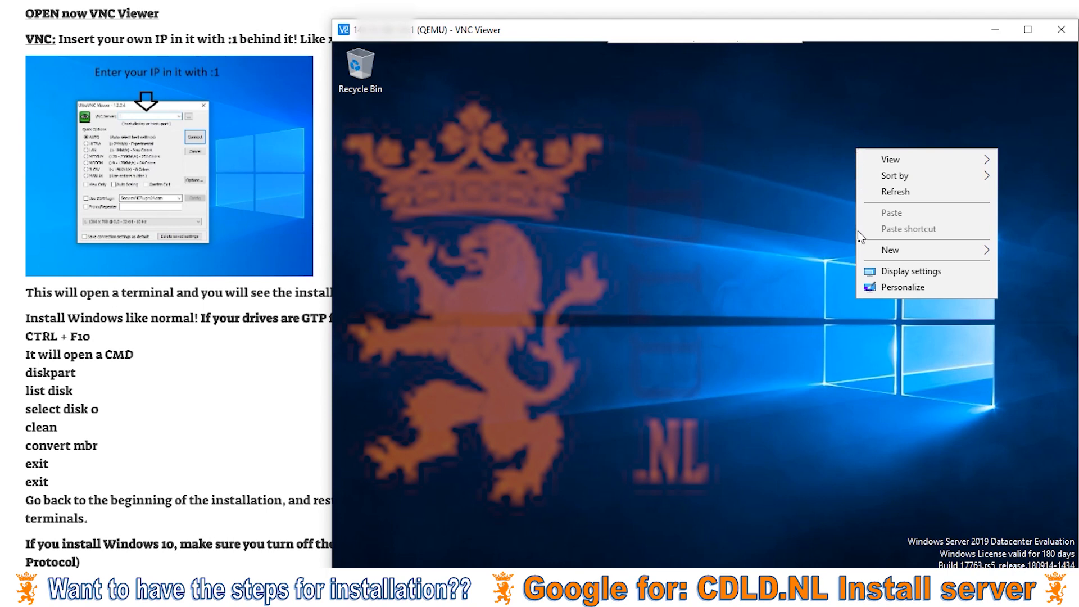
click(878, 276)
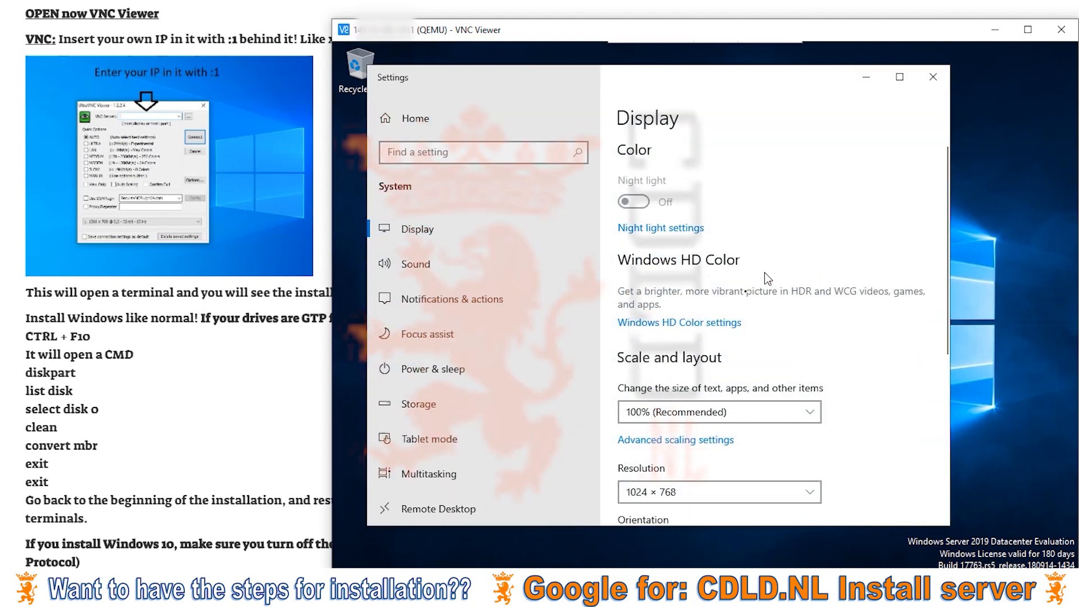
click(646, 491)
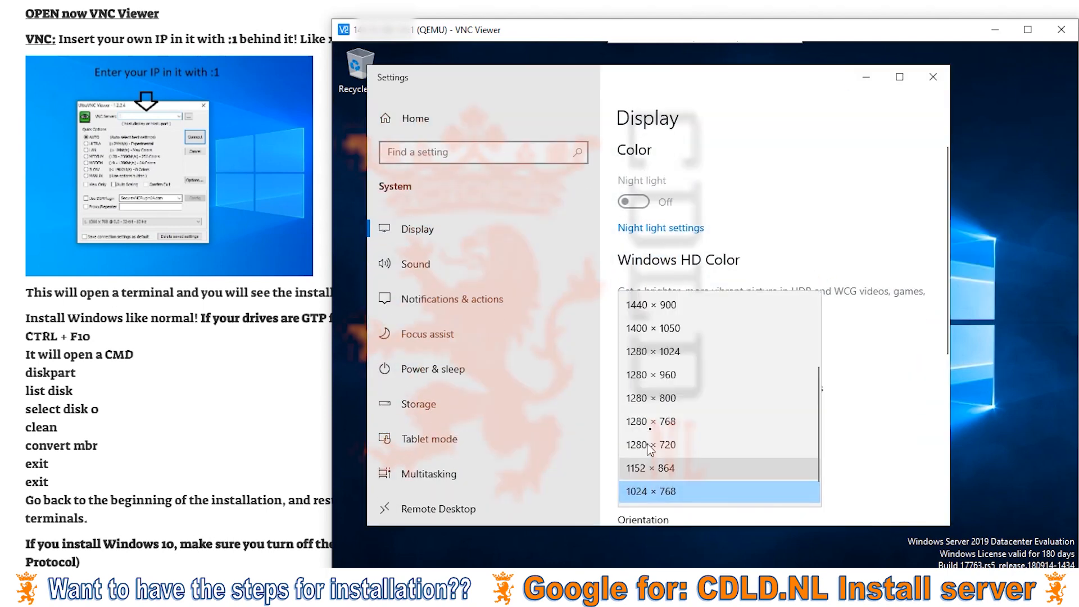
scroll(661, 346, up, 3)
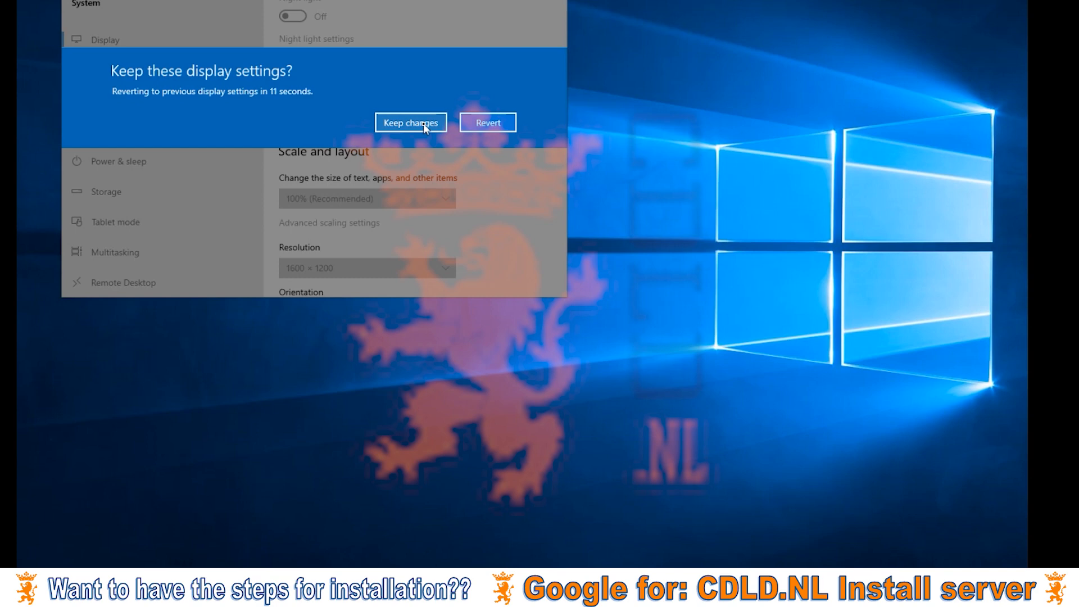
click(423, 123)
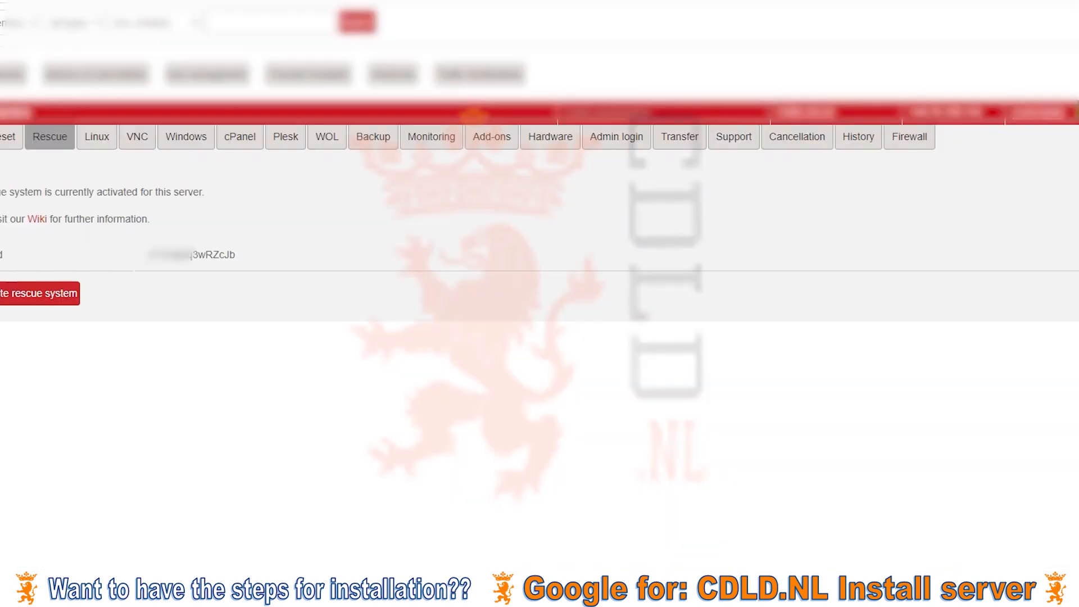
On the Reset tab, select 'Send CTRL+ALT+DEL to the server'.
click(14, 135)
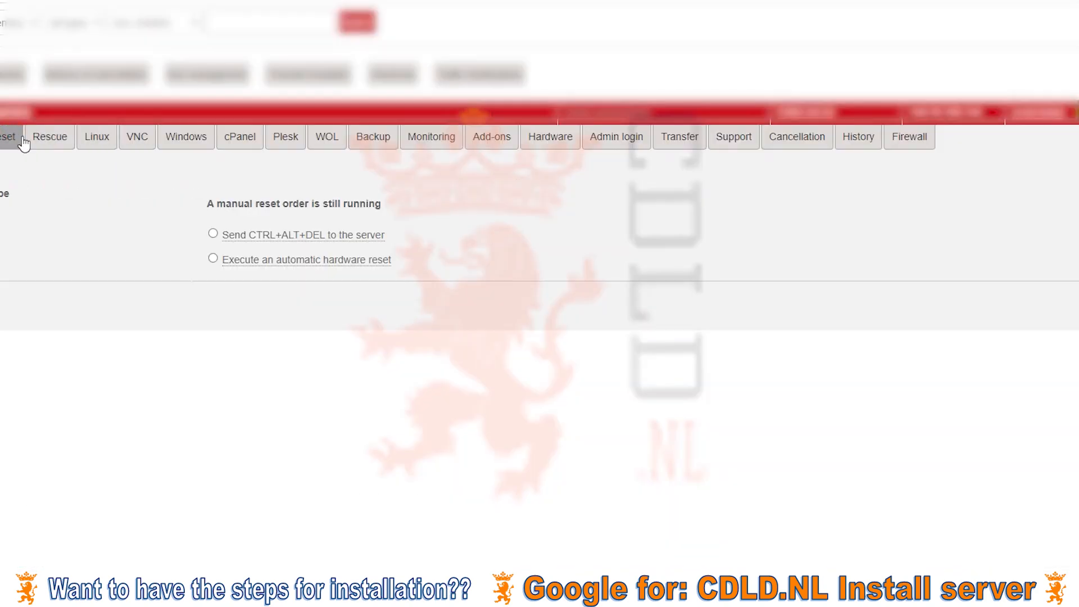
click(248, 233)
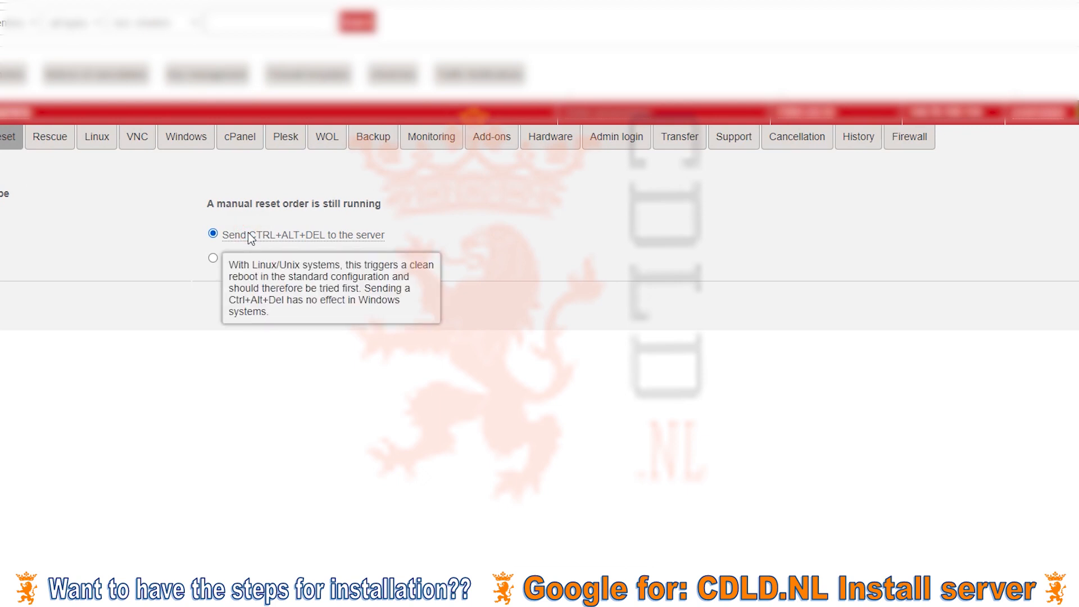